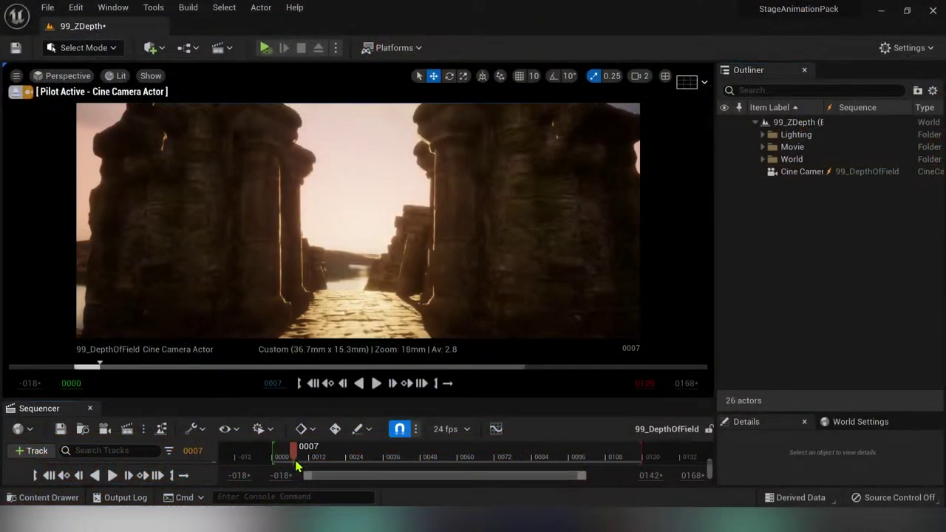
Return the sequence to frame 0, preview the Scene Depth buffer visualization in the viewport, and switch back to Lit.
drag(296, 464, 273, 463)
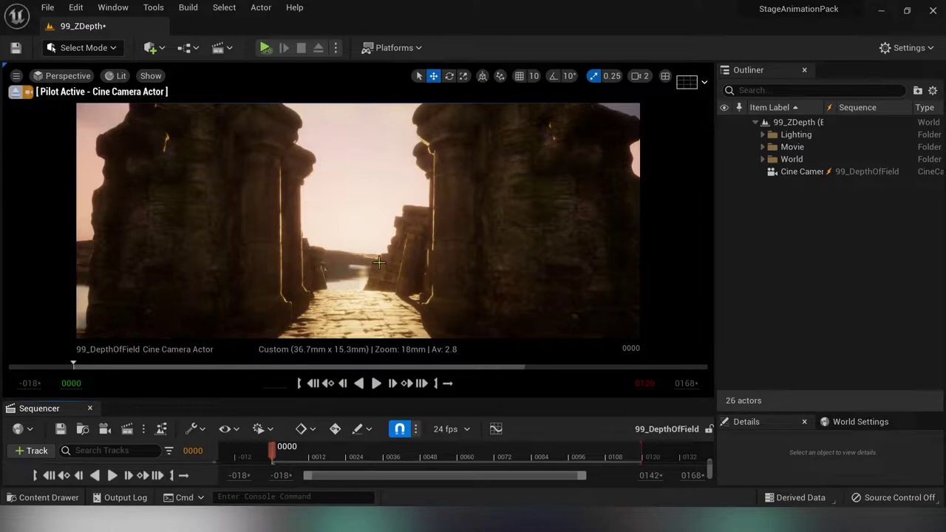
click(115, 77)
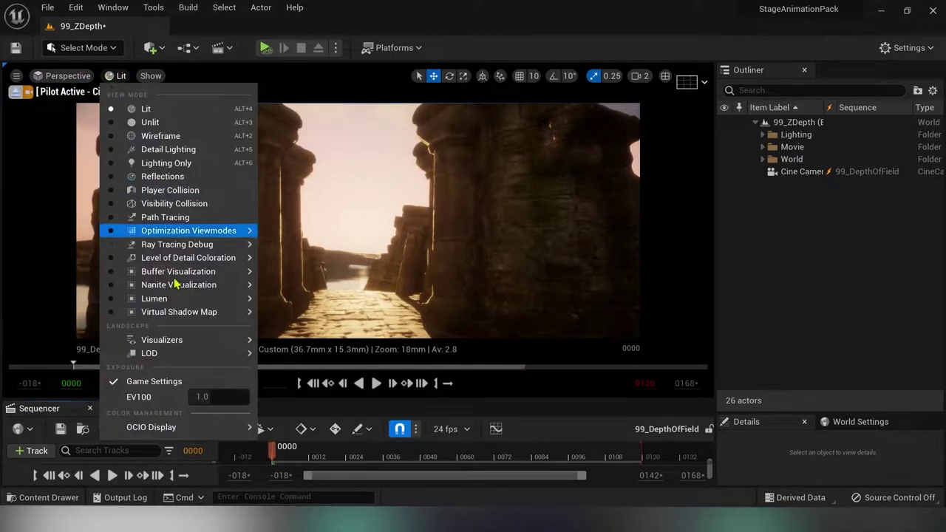
mouse_move(204, 272)
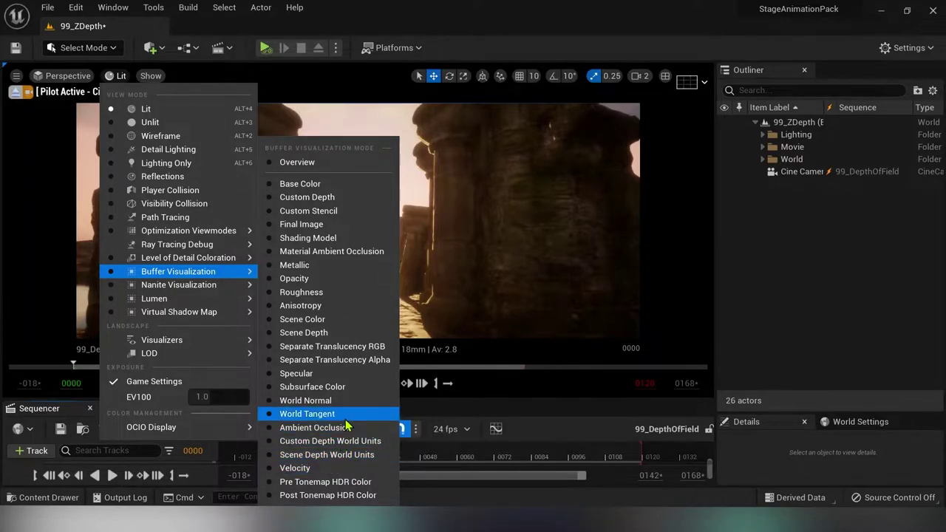
click(304, 333)
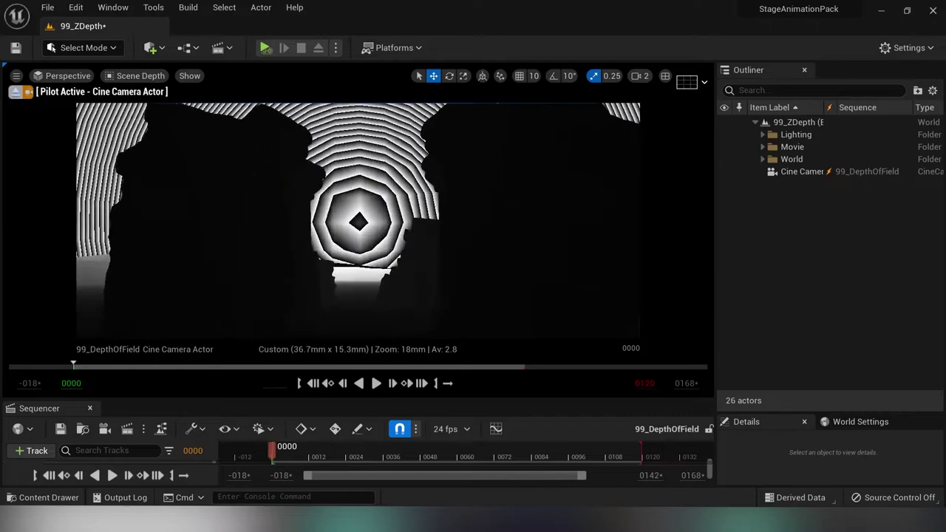
click(144, 76)
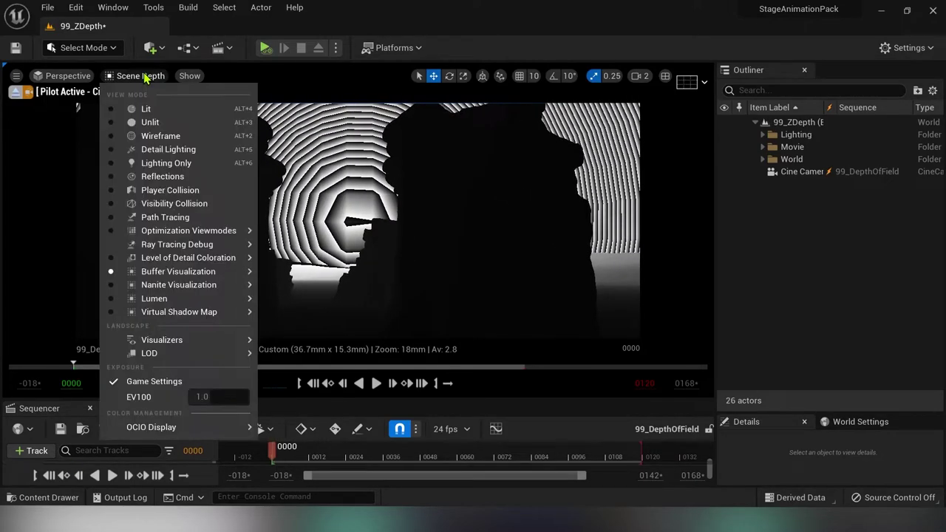
click(161, 111)
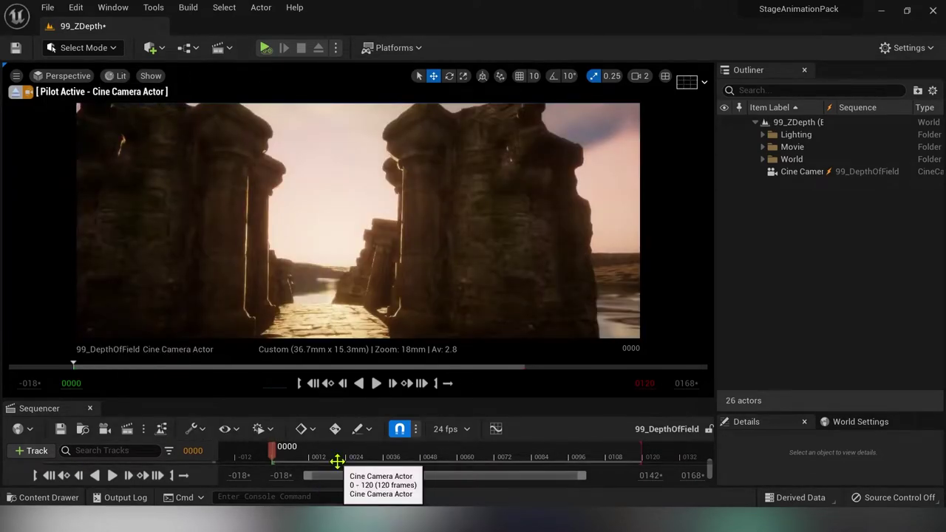
Scrub the sequence to frame 12 and enlarge the Sequencer area to reveal the Camera Cuts track.
drag(274, 448, 296, 475)
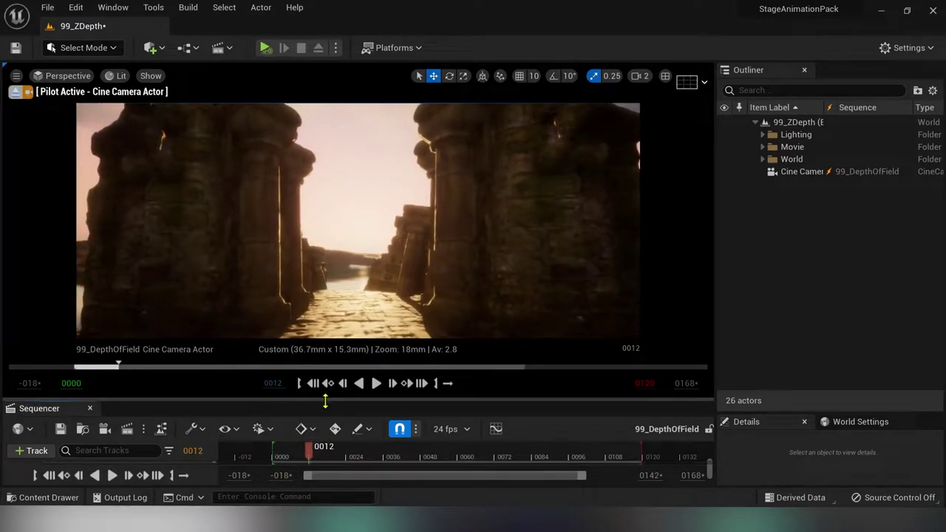
drag(325, 401, 361, 378)
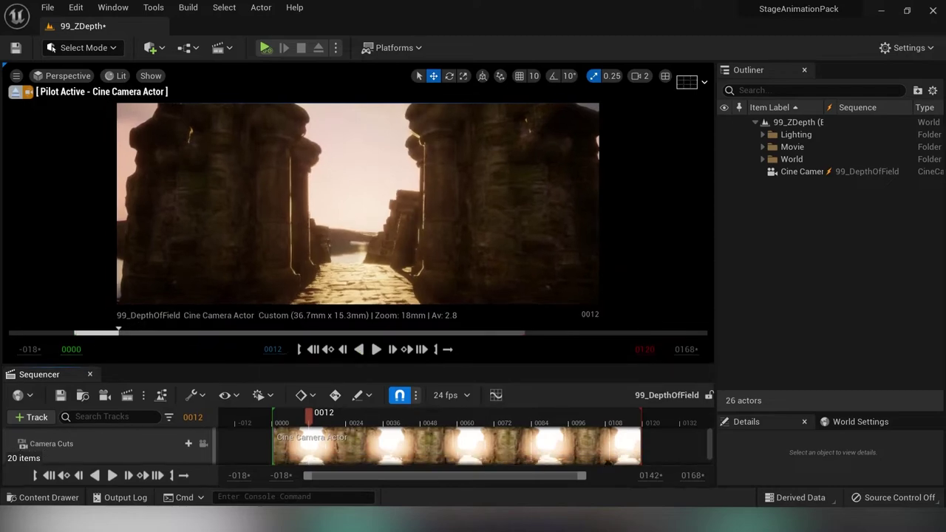
Create a material named M_PostProcessDepth in the Tutorial content folder and open it for editing.
click(49, 497)
right_click(327, 359)
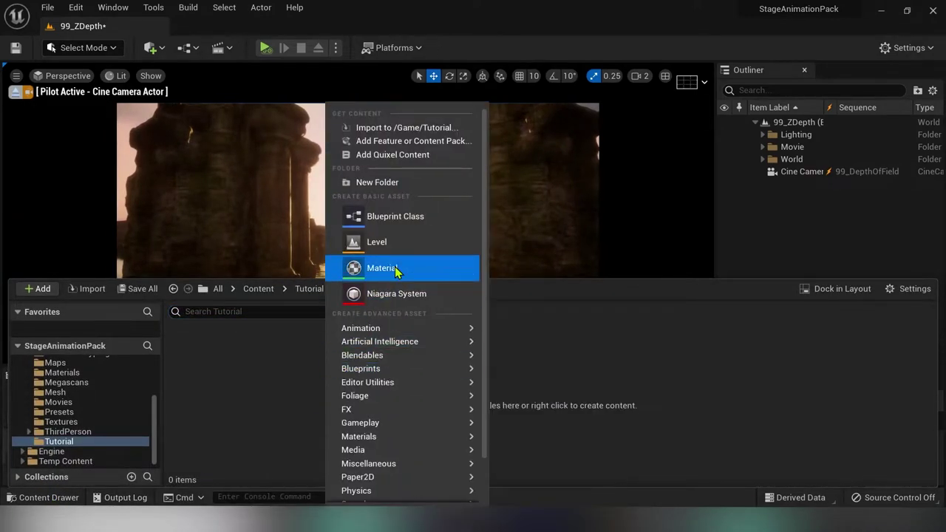
click(382, 269)
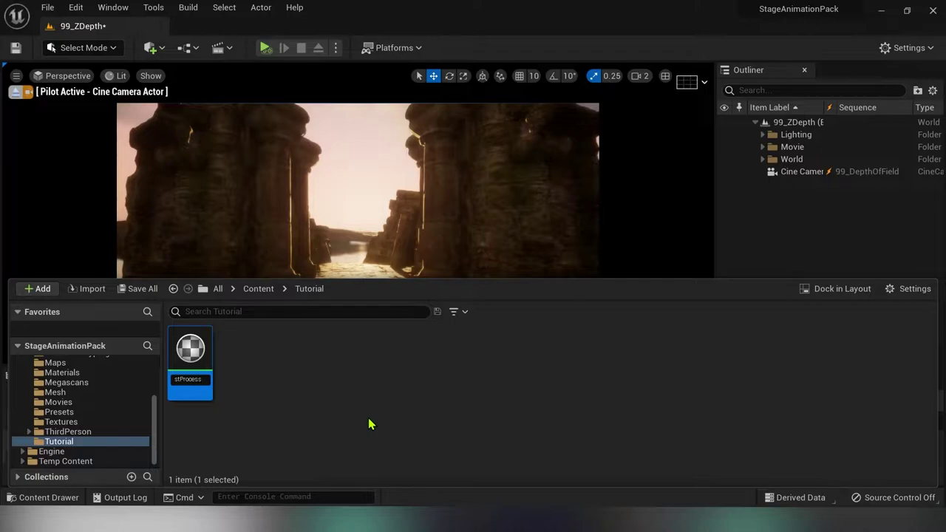
key(Return)
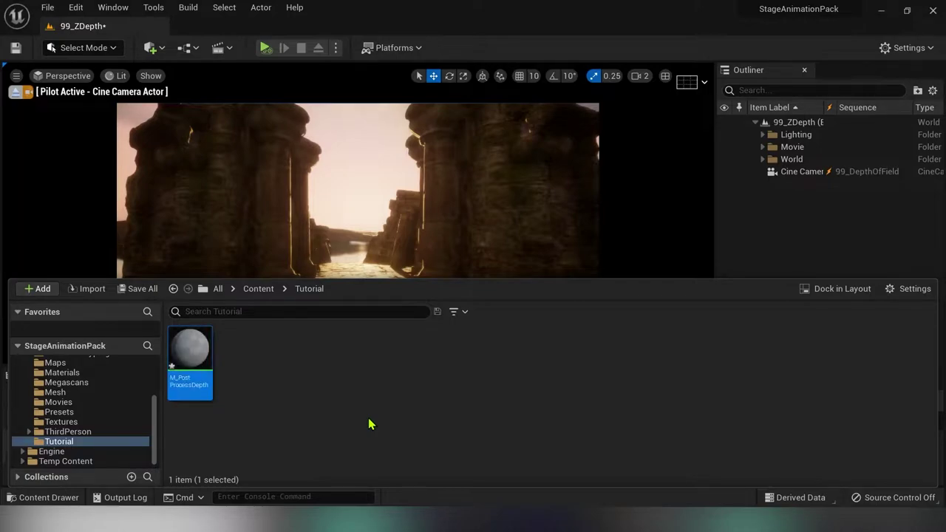
key(Return)
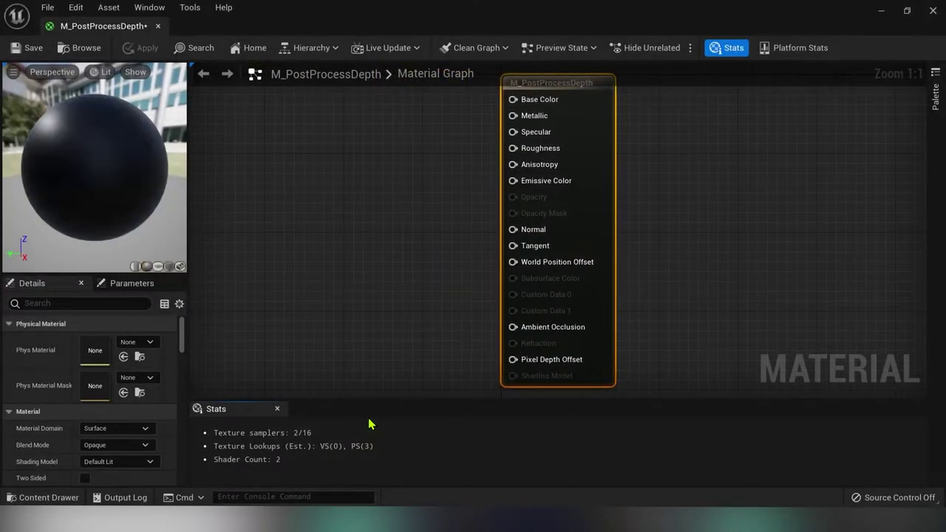
Set the Material Domain of M_PostProcessDepth to Post Process.
right_drag(363, 226, 518, 224)
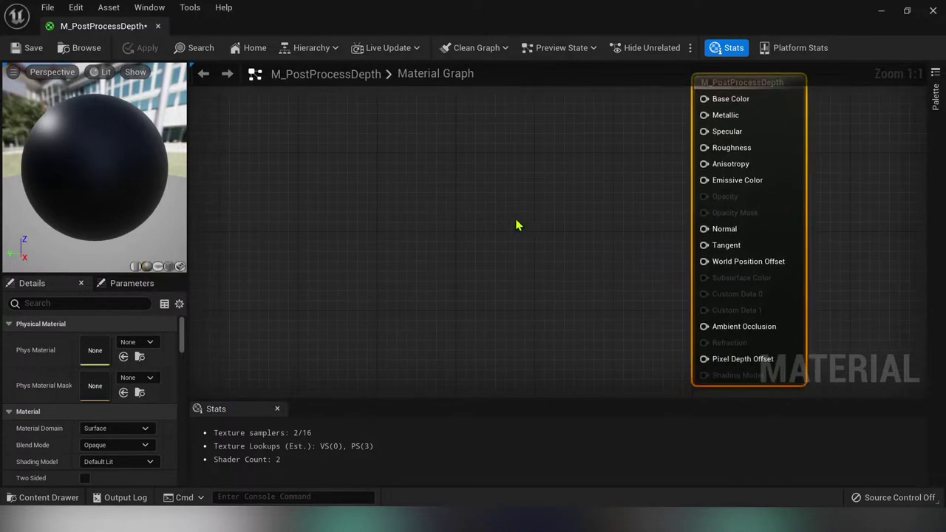
scroll(492, 232, down, 2)
scroll(704, 172, up, 1)
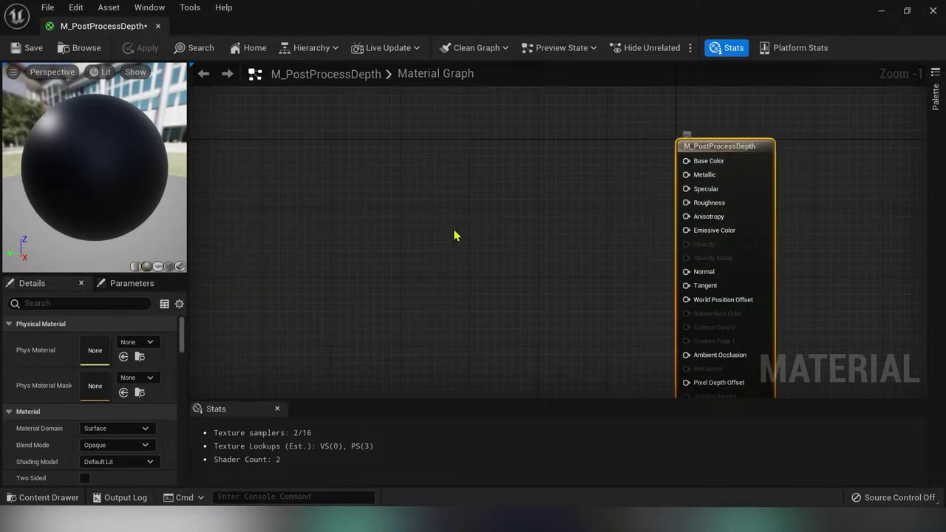
click(144, 428)
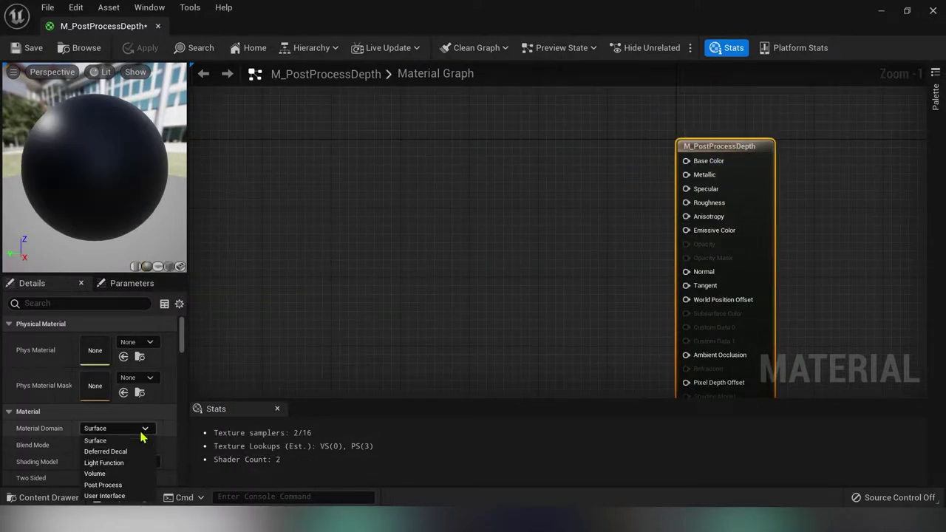
click(137, 485)
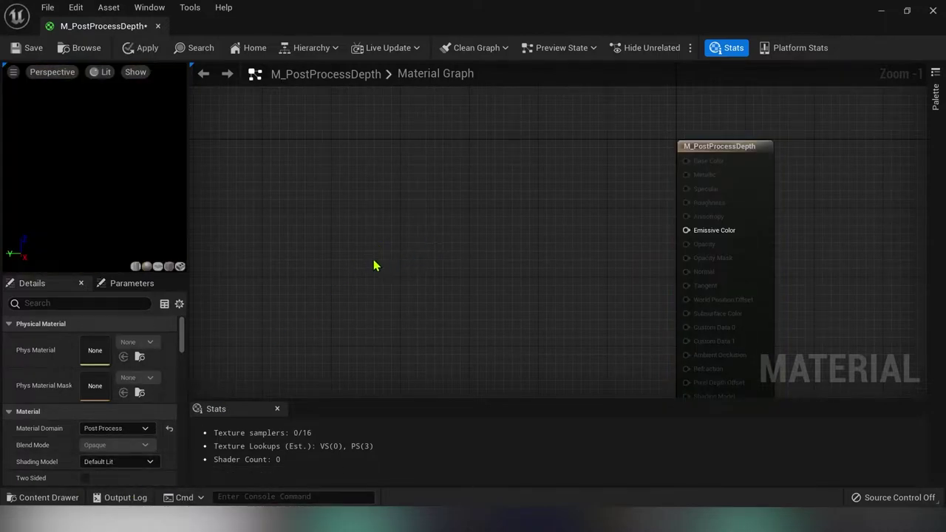
Add a TextureCoordinate node to the material graph, well to the left of the material output node.
right_click(310, 218)
text(coor)
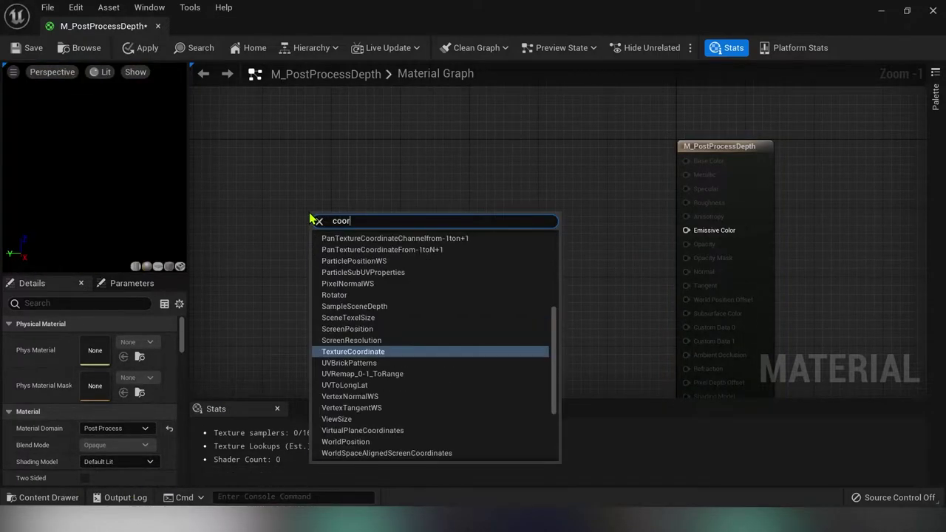
text(d)
click(368, 353)
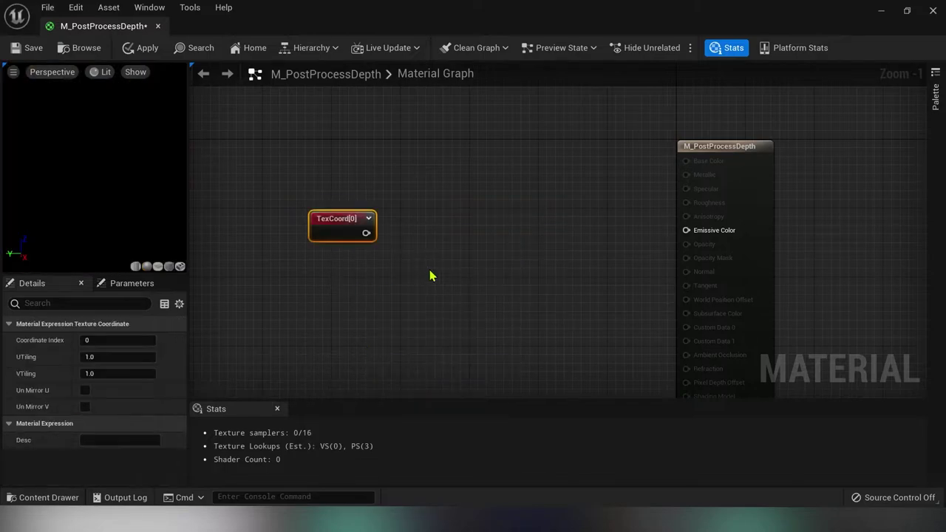
drag(406, 200, 290, 197)
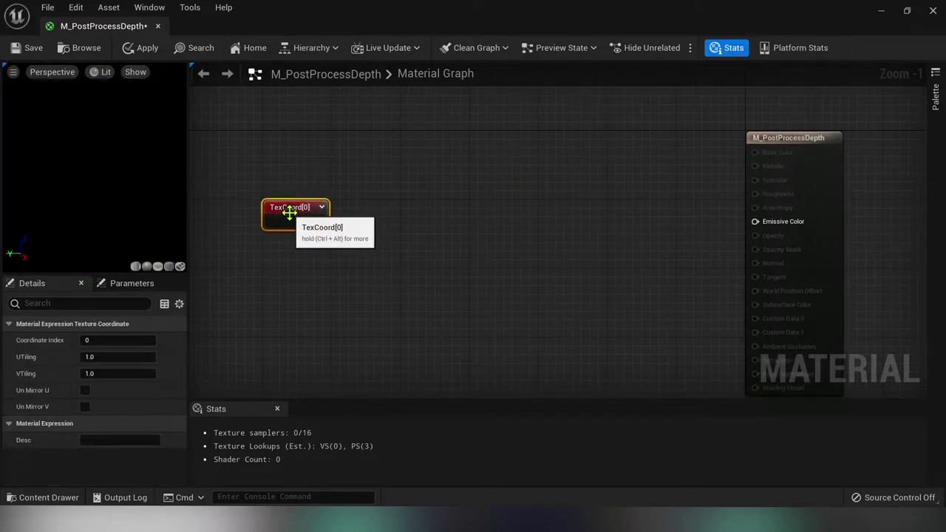
click(382, 224)
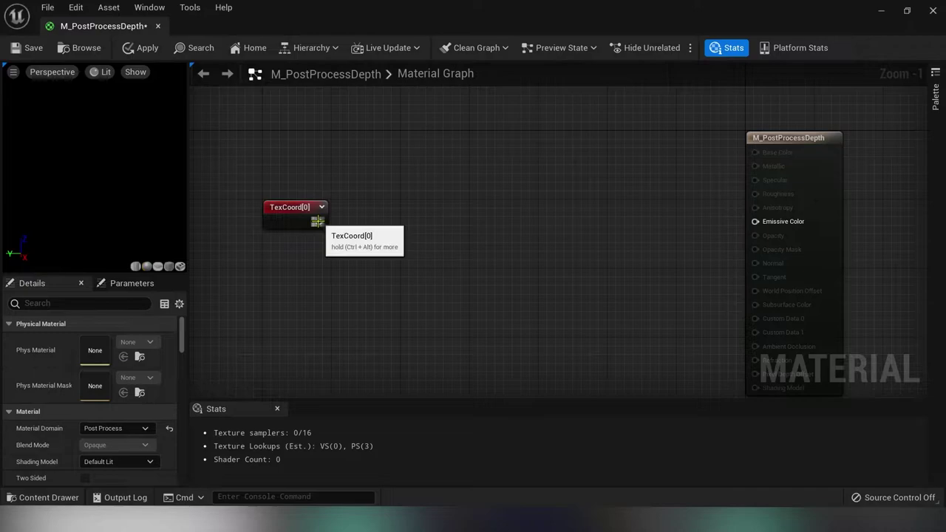
Add a SceneDepth node fed by the TexCoord output, and move both nodes further left in the graph.
drag(319, 221, 458, 207)
text(scene)
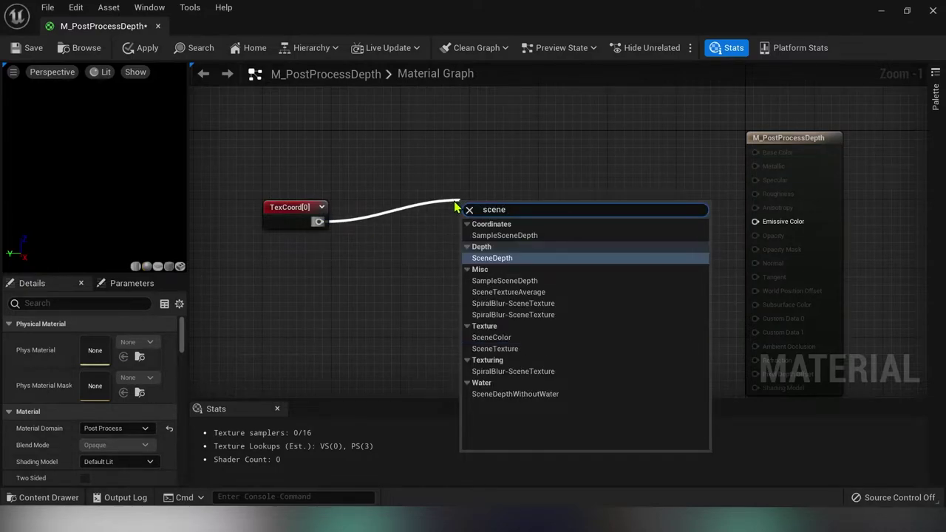
click(493, 258)
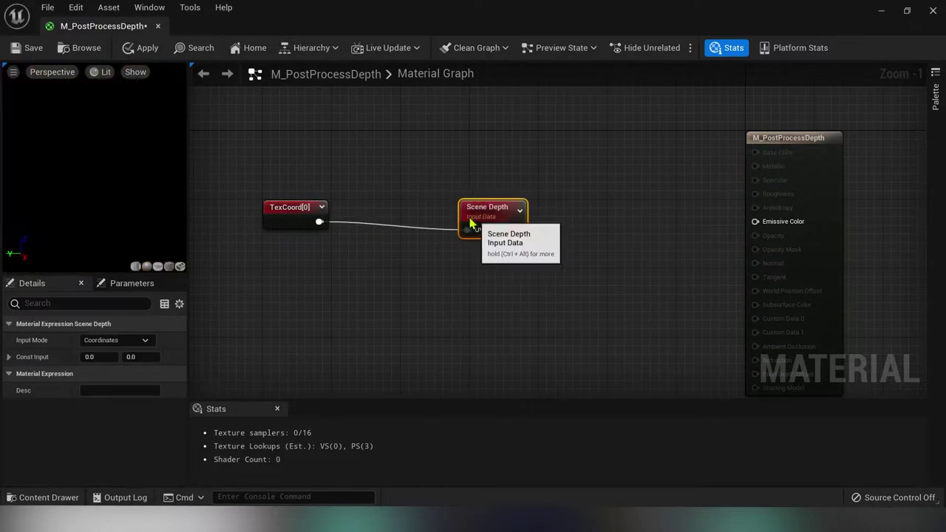
drag(497, 208, 283, 247)
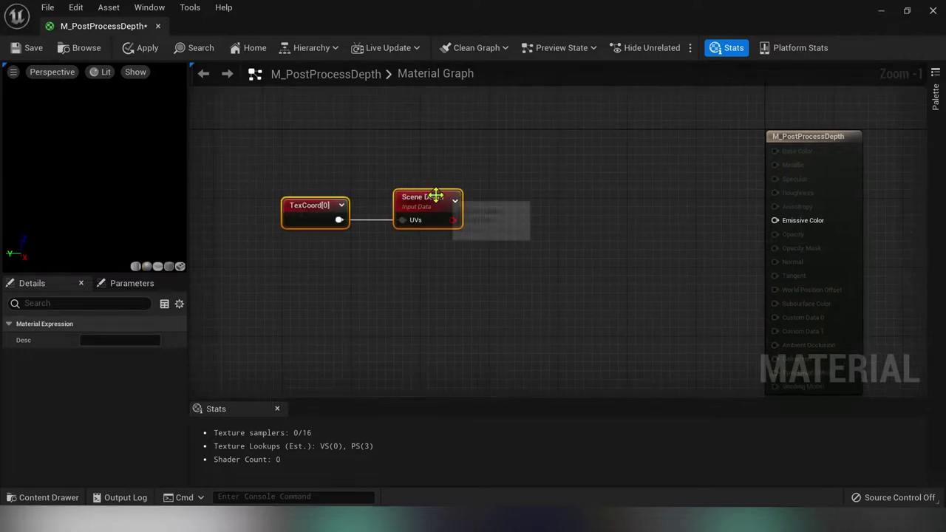
drag(433, 196, 382, 197)
click(495, 212)
right_drag(494, 211, 479, 205)
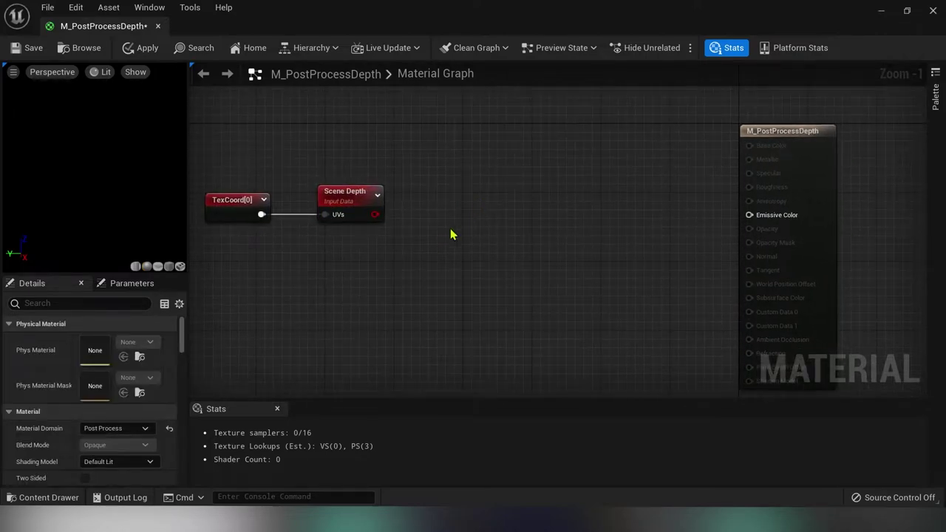
Add a Subtract node with Scene Depth feeding its A input, and align it in line with the other nodes.
drag(375, 215, 423, 226)
text(sub)
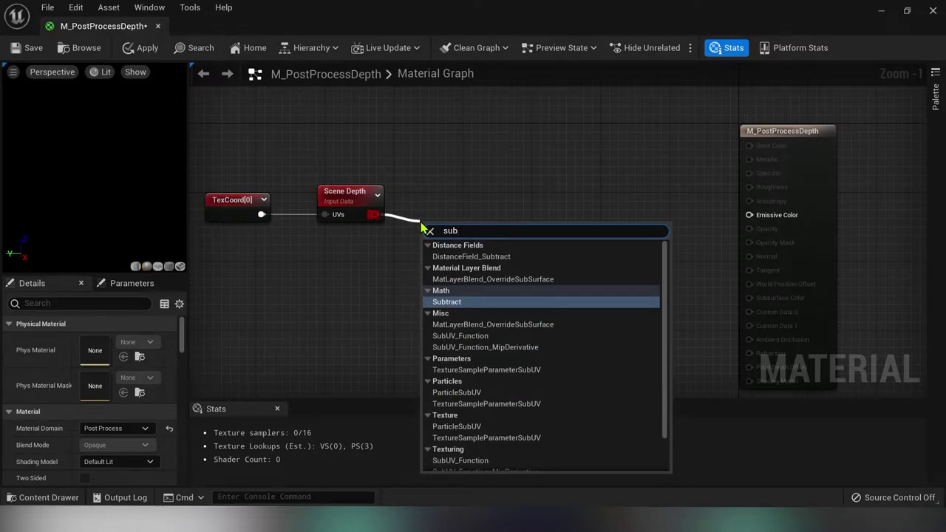
key(Return)
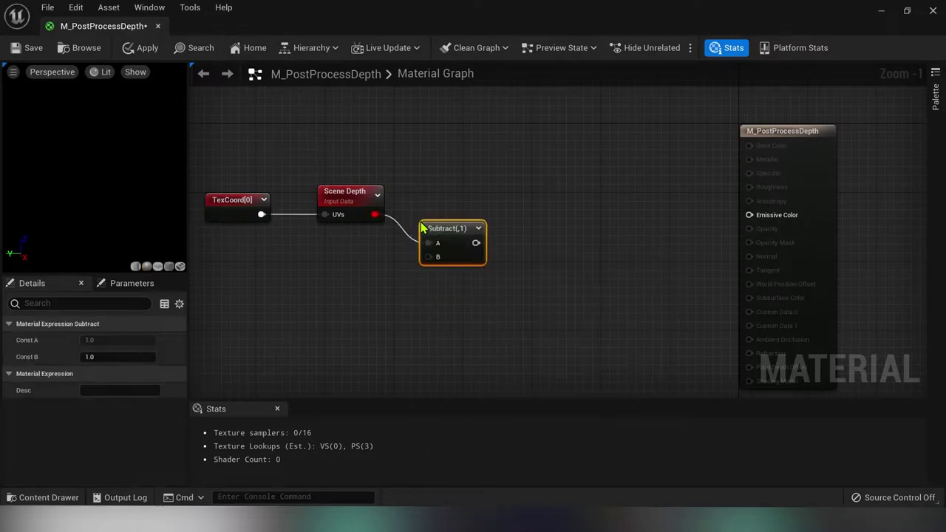
drag(435, 231, 444, 203)
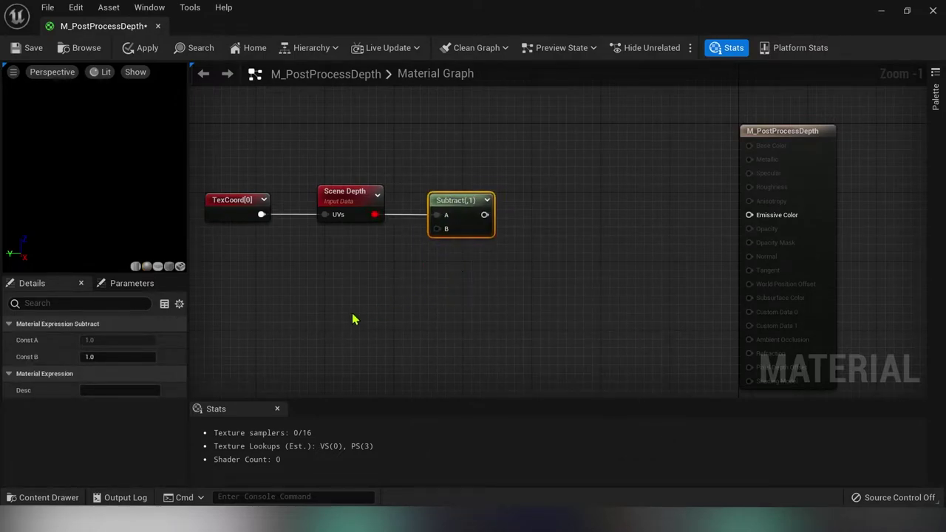
Add a scalar parameter named DepthStart below Scene Depth and connect it to the Subtract node's B input.
click(321, 295)
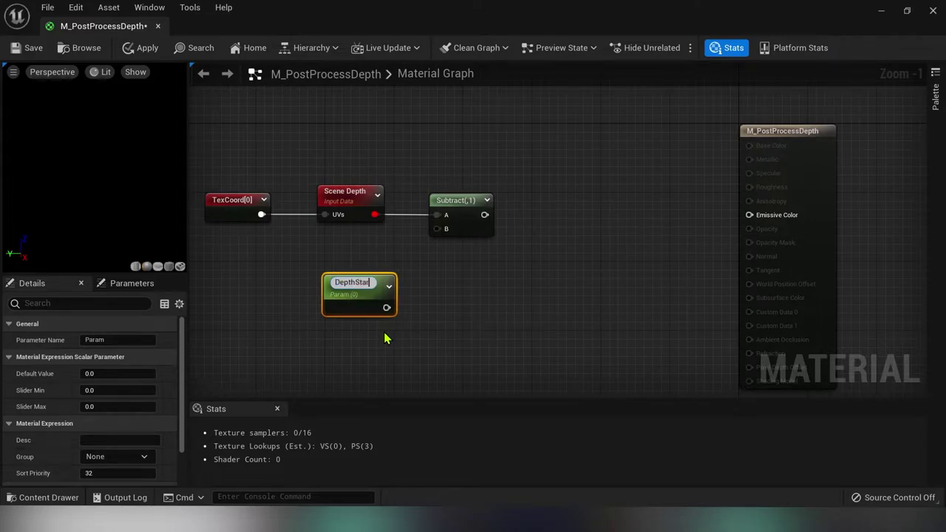
key(Return)
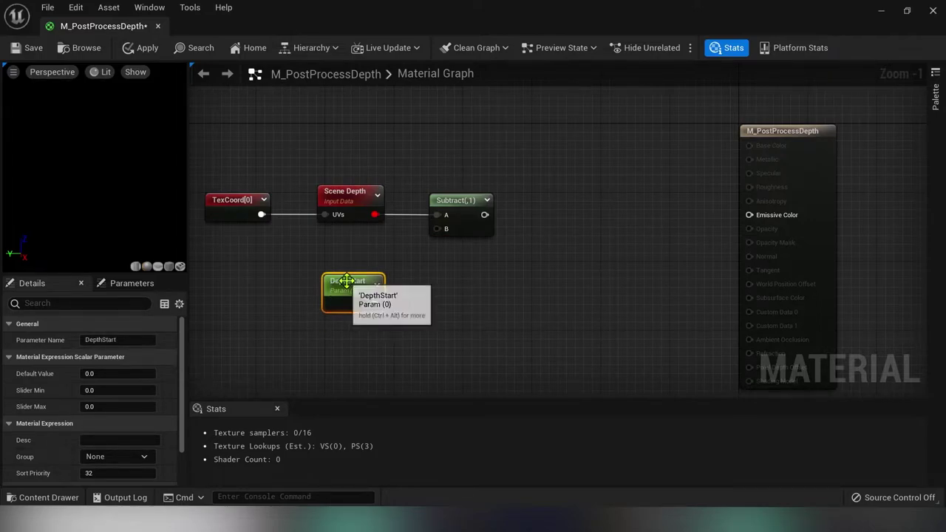
drag(366, 290, 552, 204)
Add a Divide node to the right of Subtract, with the Subtract result feeding its A input.
click(481, 279)
text(divide)
key(Return)
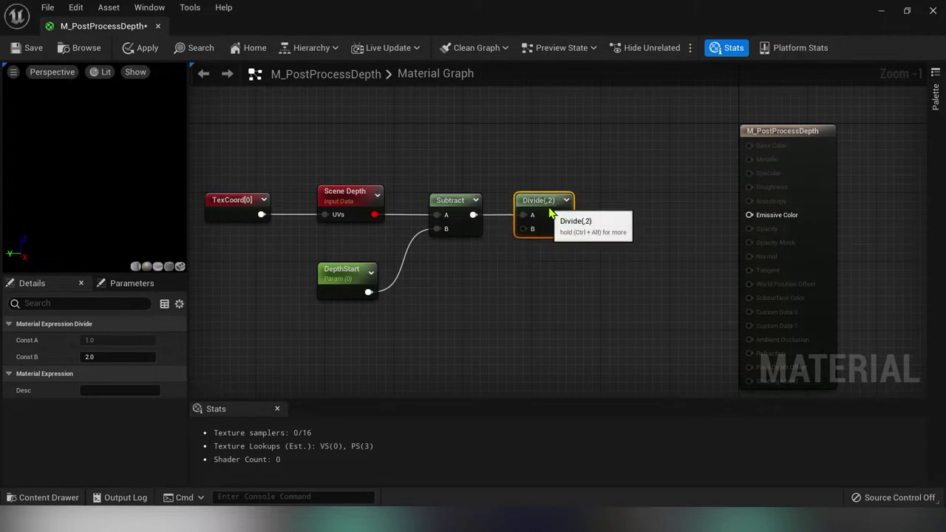
Add a scalar parameter named DepthEnd below the Divide node and set its default value to 500.
click(473, 288)
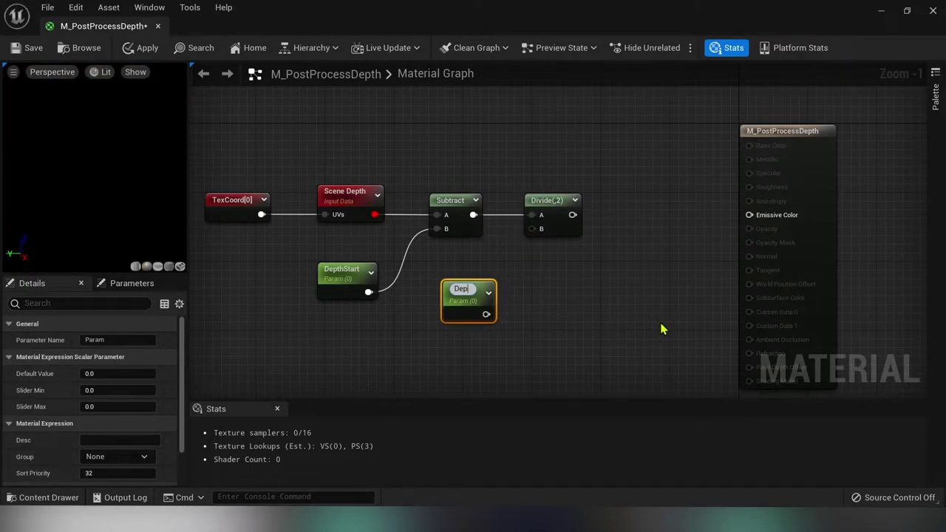
text(DepthEnd)
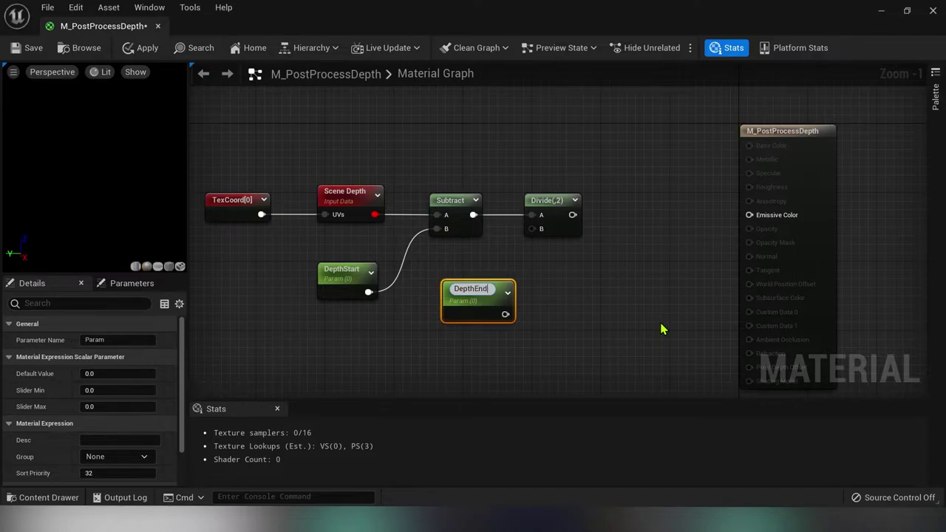
key(Return)
click(128, 374)
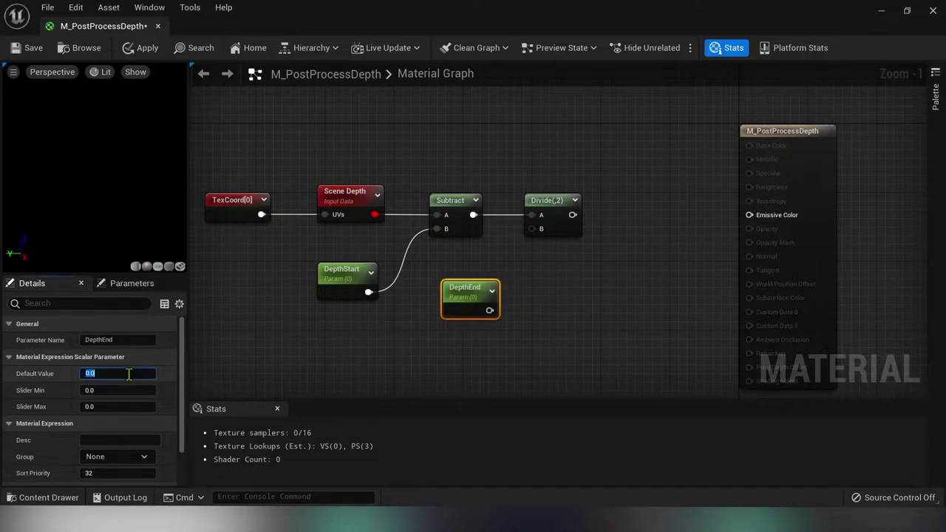
text(500)
key(Return)
Connect DepthEnd to the Divide node's B input and the Divide output to Emissive Color, and save the material.
drag(474, 284, 750, 215)
right_click(588, 244)
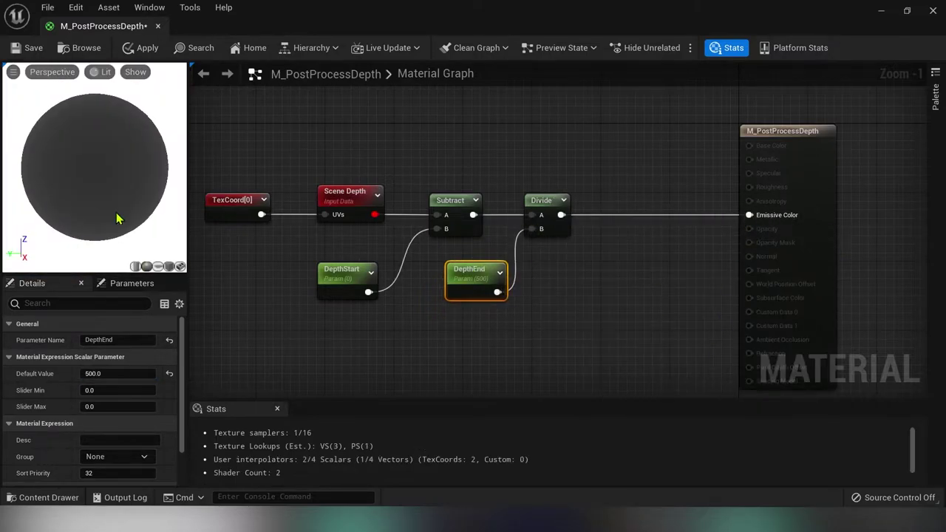
mouse_move(117, 218)
right_down()
mouse_move(117, 244)
mouse_move(117, 214)
right_up()
key(ctrl+s)
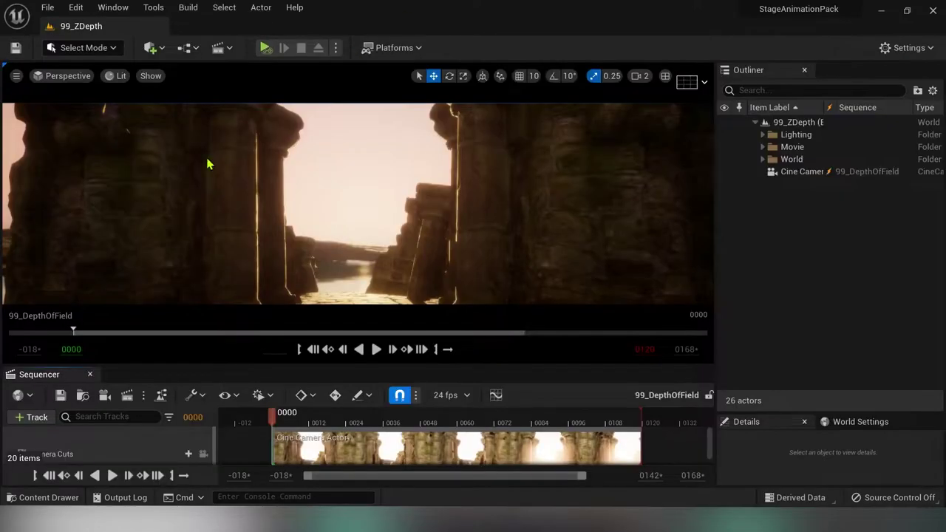
Create a material instance from M_PostProcessDepth in the Tutorial folder and name it MI_PostProcessDepth.
click(29, 500)
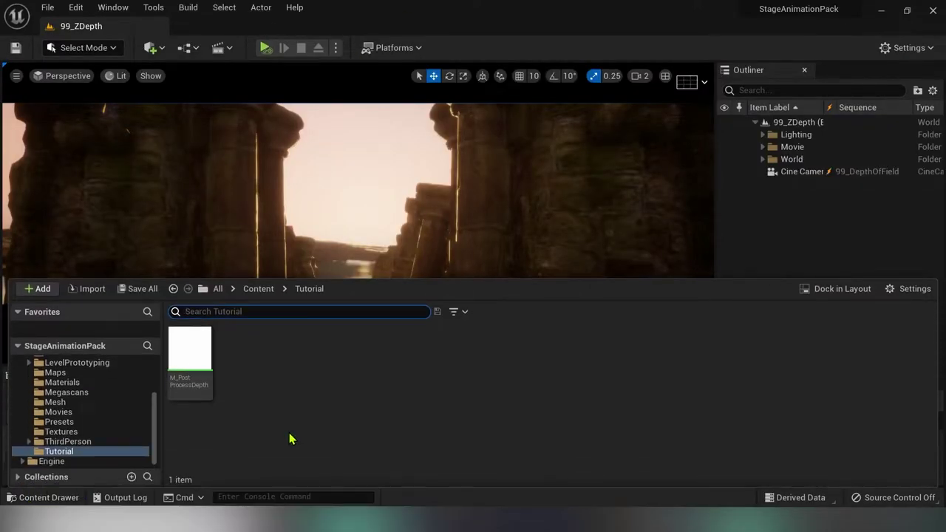
click(204, 340)
right_click(205, 340)
click(352, 58)
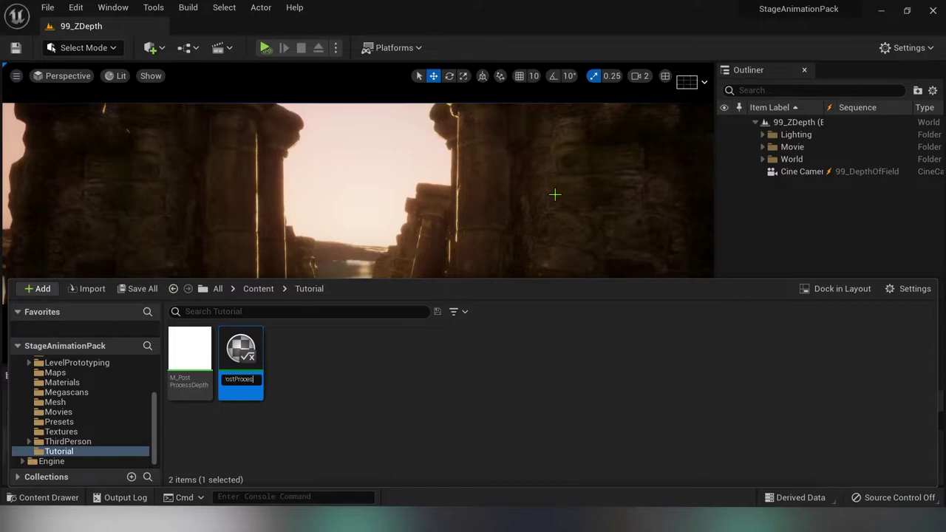
key(Return)
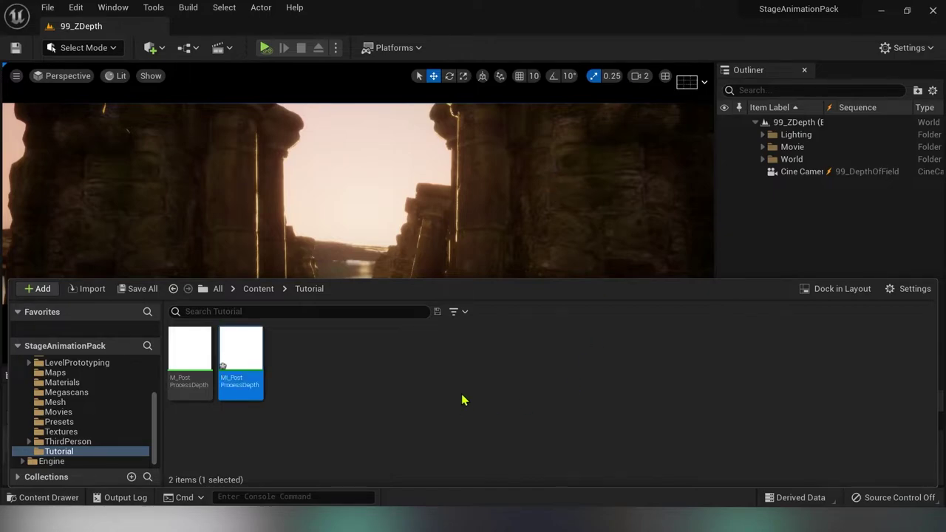
Enable the DepthEnd and DepthStart overrides in MI_PostProcessDepth, then save and close the instance.
double_click(254, 366)
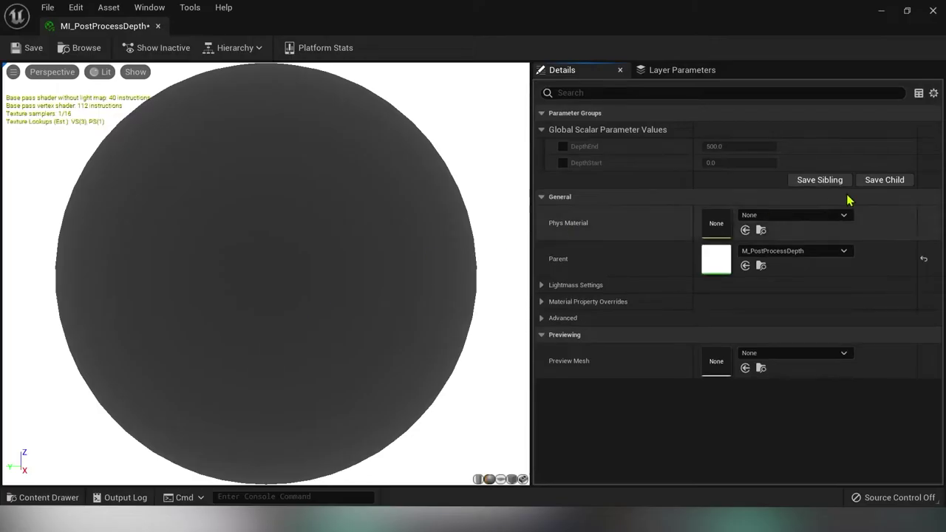
click(562, 146)
click(563, 163)
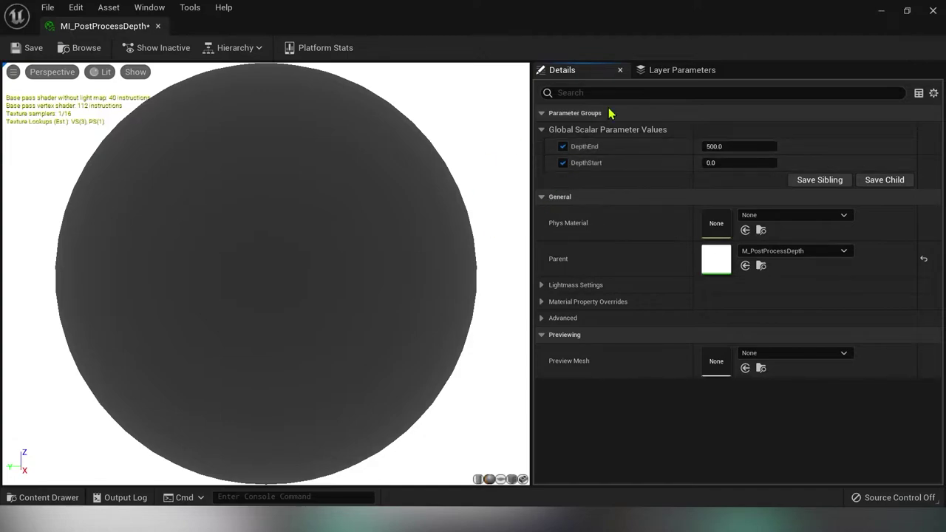
click(28, 47)
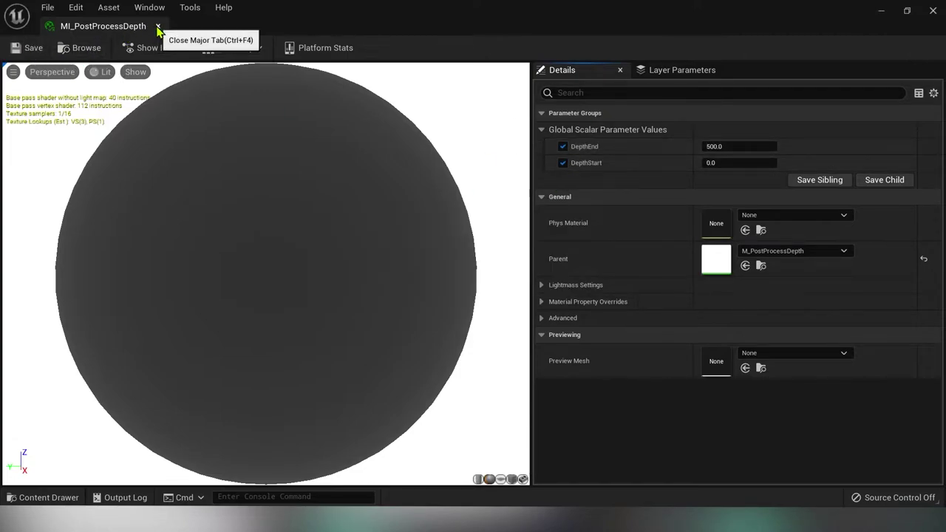
click(157, 26)
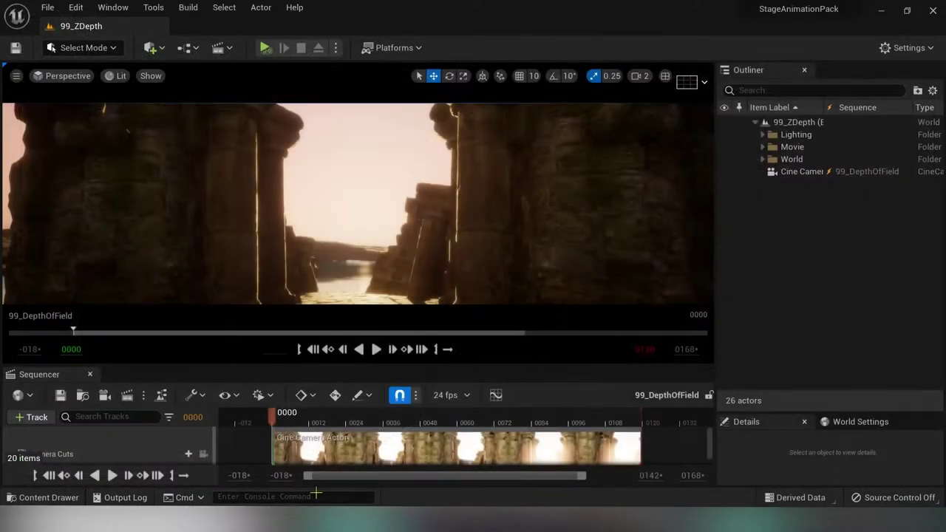
Place a PostProcessVolume in the level, between the columns in the viewport.
click(152, 49)
text(post)
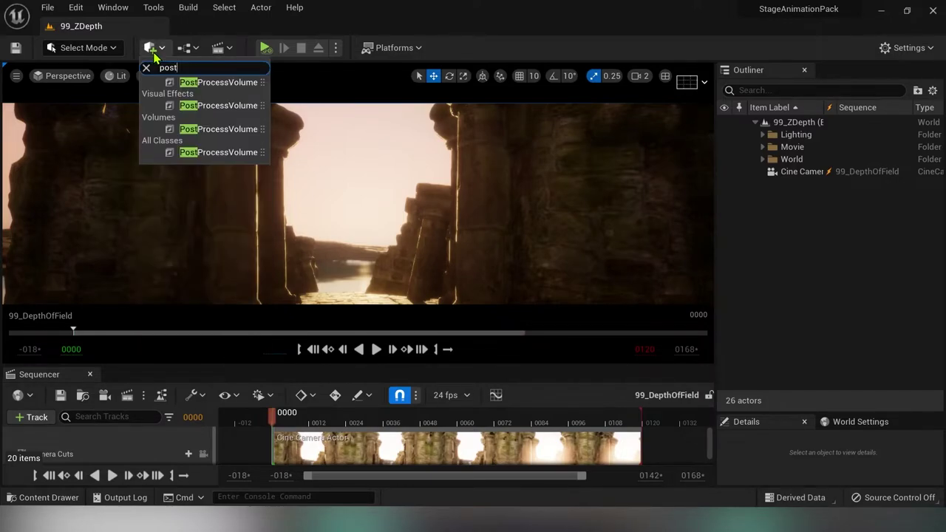
drag(203, 83, 367, 232)
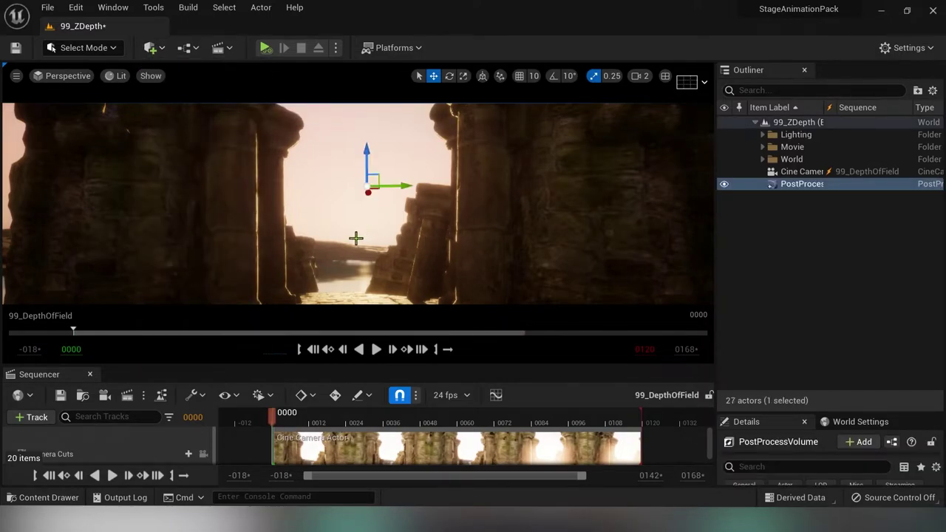
Enlarge the PostProcessVolume's details area and enable Infinite Extent (Unbound) for the volume.
click(810, 185)
drag(803, 414, 798, 185)
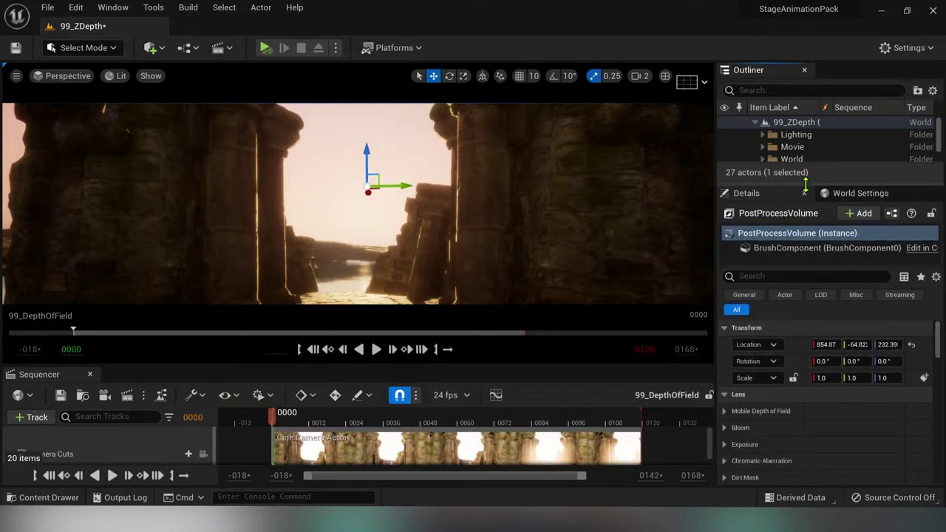
drag(714, 295, 614, 291)
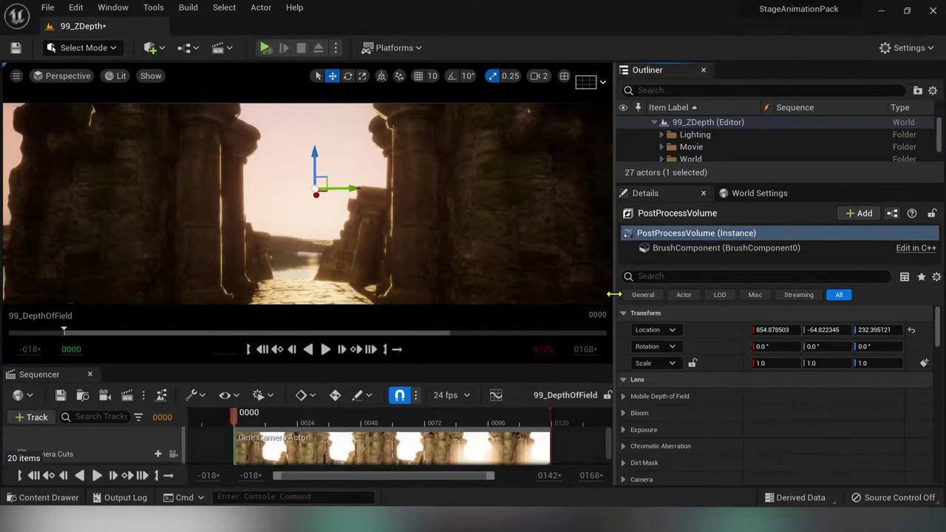
click(683, 275)
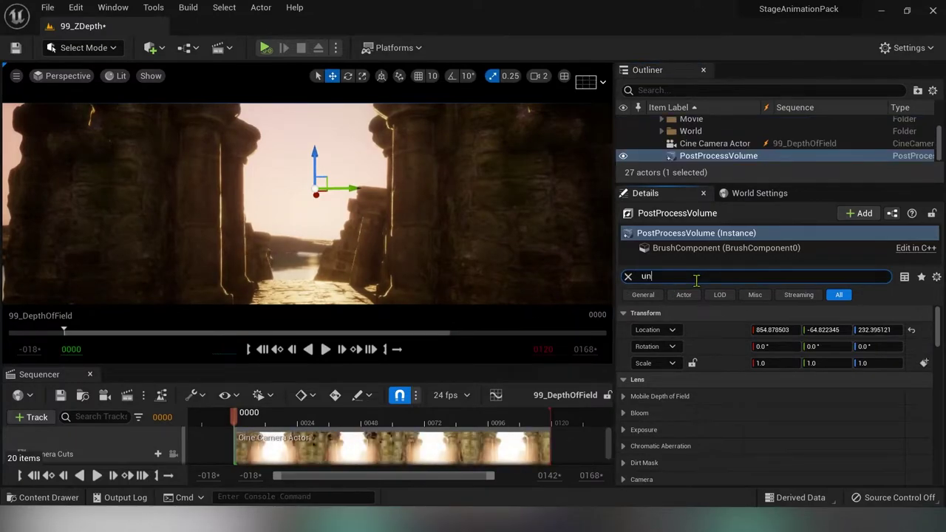
text(un)
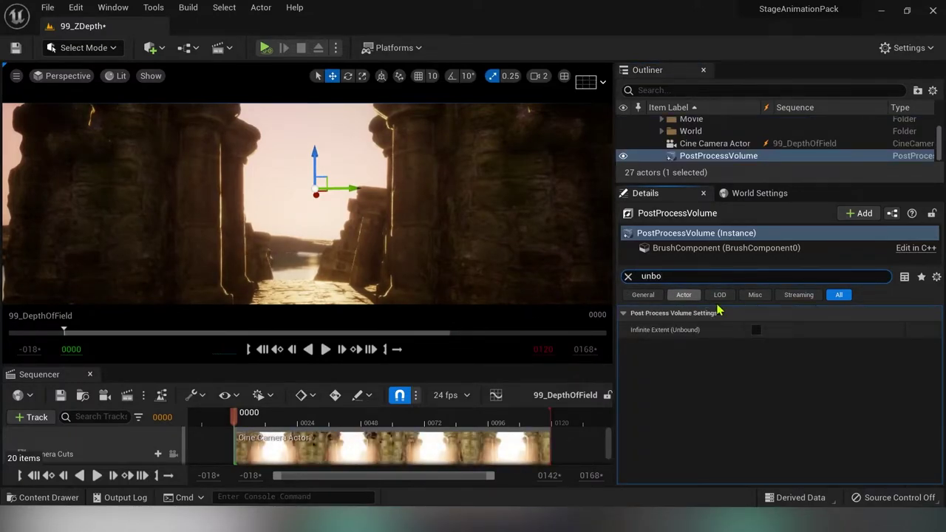
click(757, 330)
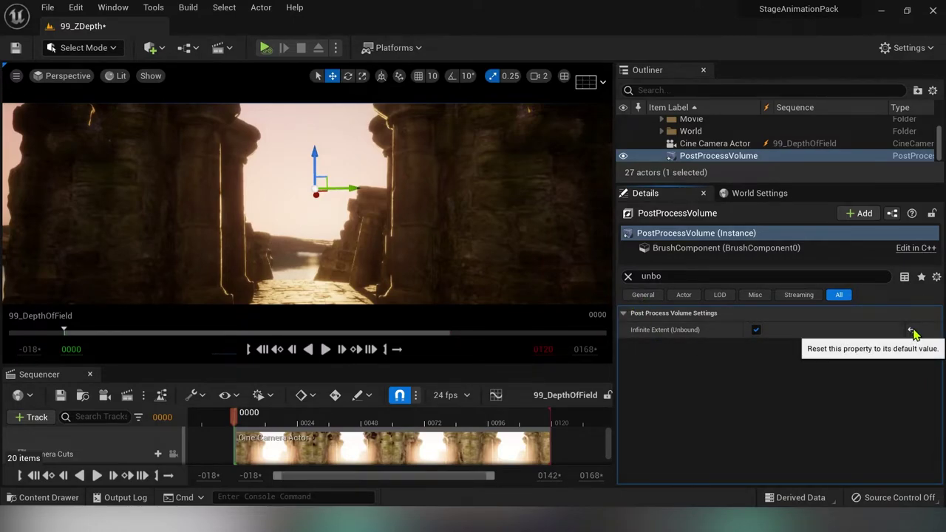
Add one element to the volume's Post Process Materials array and assign MI_PostProcessDepth to it.
click(629, 277)
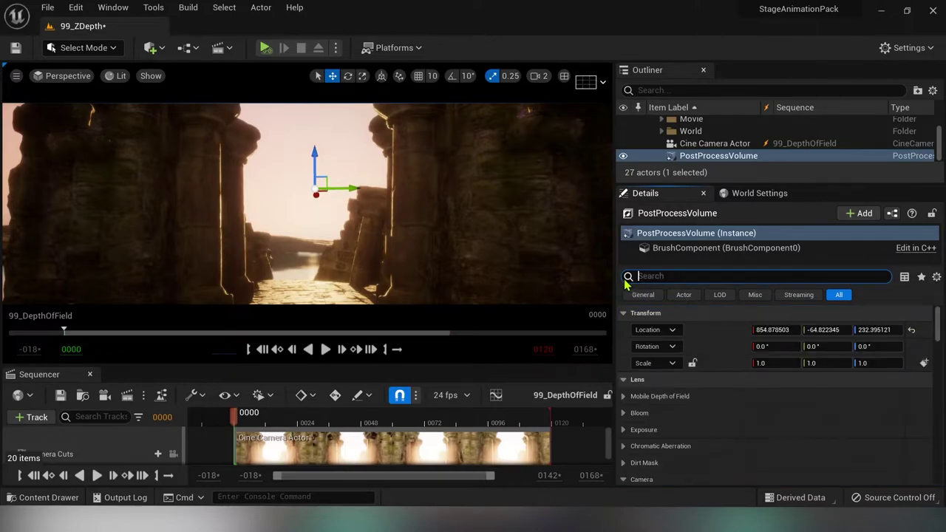
text(mater)
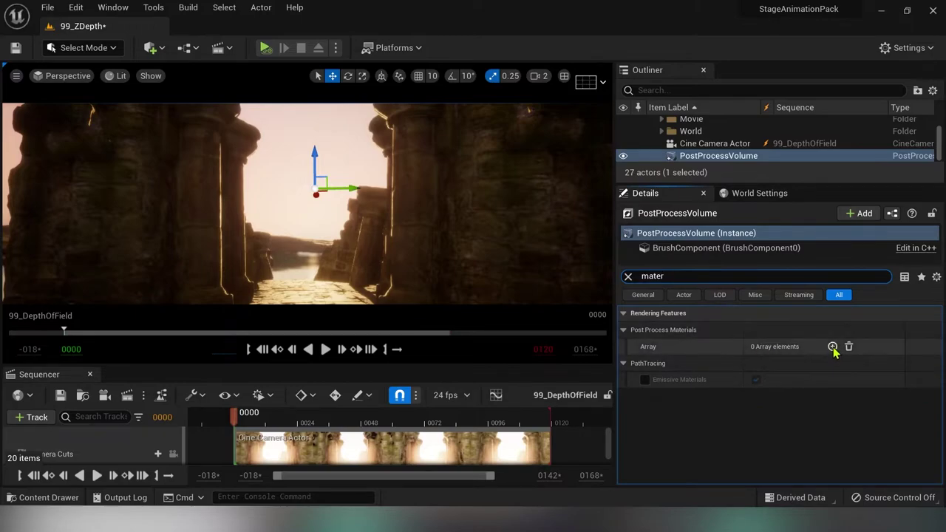
click(833, 347)
click(797, 364)
click(781, 383)
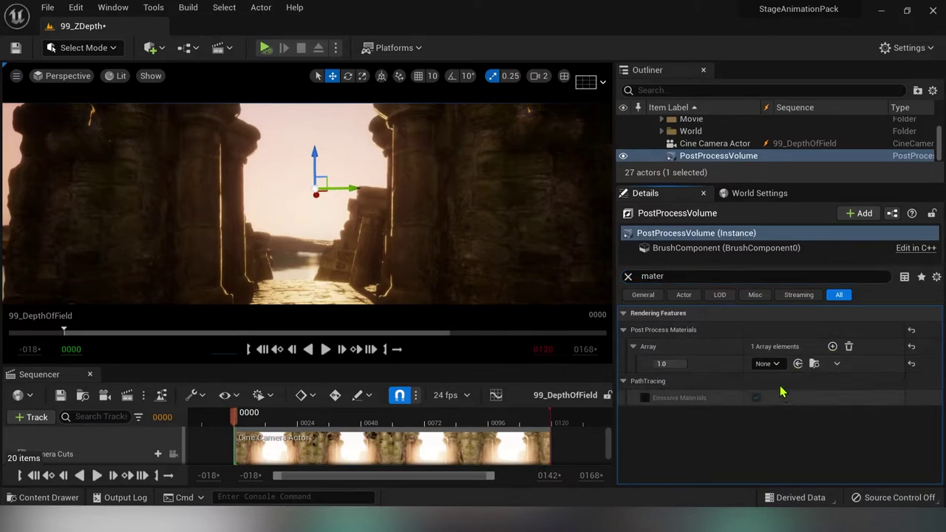
click(766, 364)
text(mi_post)
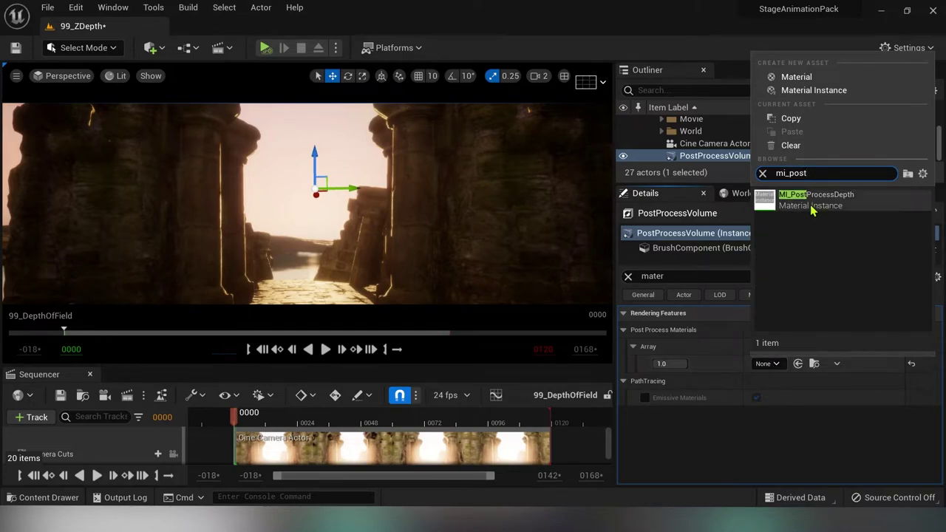
click(815, 201)
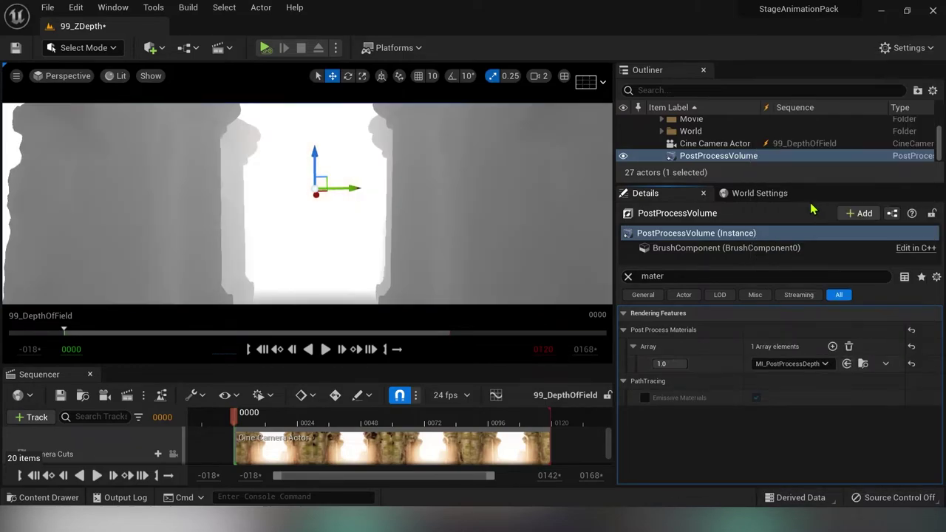
click(628, 276)
Enlarge the viewport and open MI_PostProcessDepth in a floating window that leaves the scene visible beside it.
drag(614, 273, 655, 276)
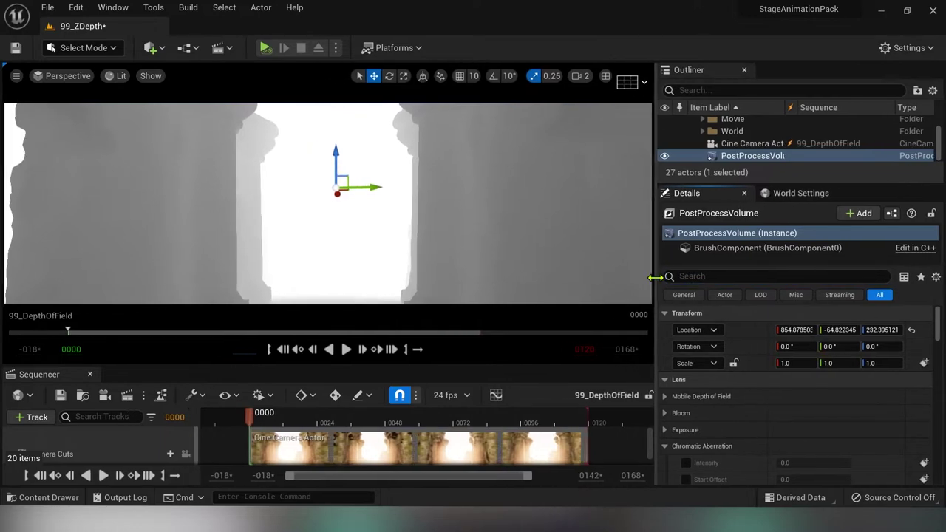
drag(495, 366, 495, 393)
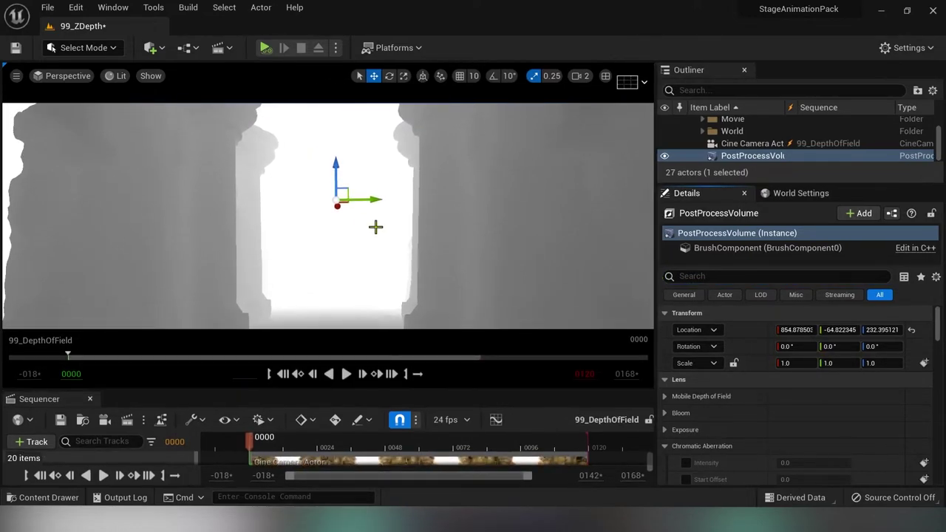
mouse_move(361, 229)
right_down()
mouse_move(289, 231)
mouse_move(385, 231)
mouse_move(344, 230)
right_up()
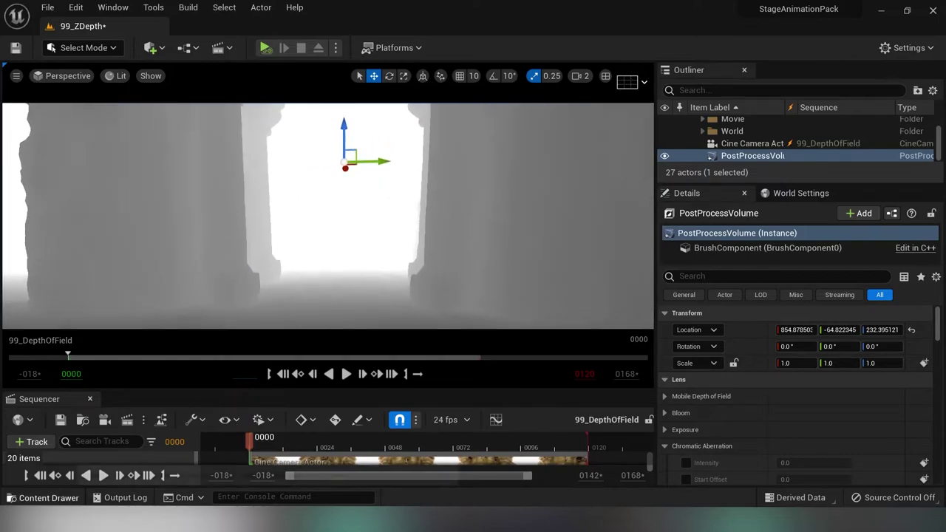
click(43, 498)
double_click(239, 355)
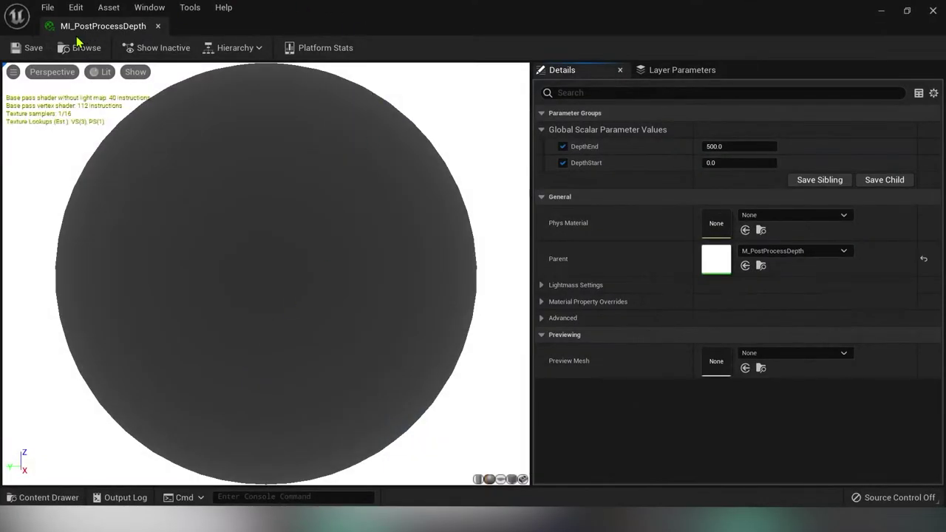
drag(81, 28, 578, 142)
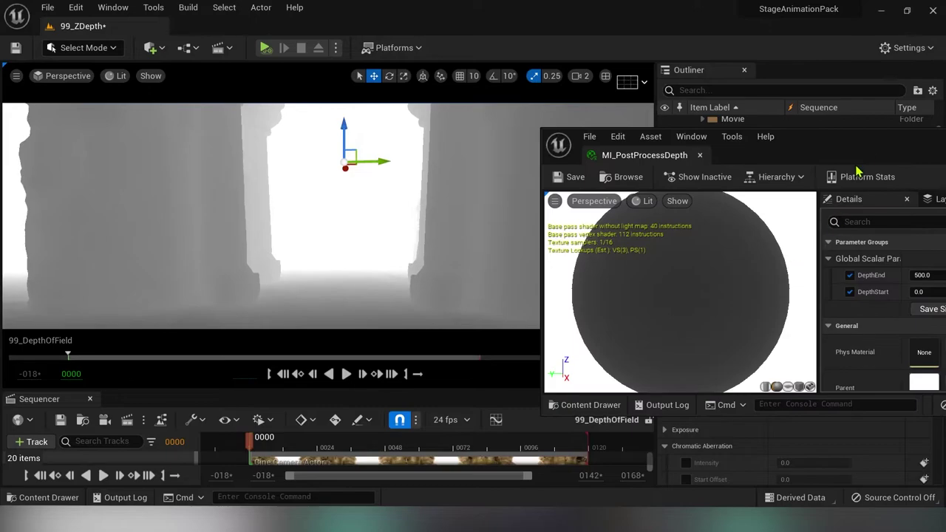
drag(875, 140, 767, 189)
Adjust DepthEnd while watching the depth gradient in the scene, and set it to 1100.
drag(828, 323, 932, 323)
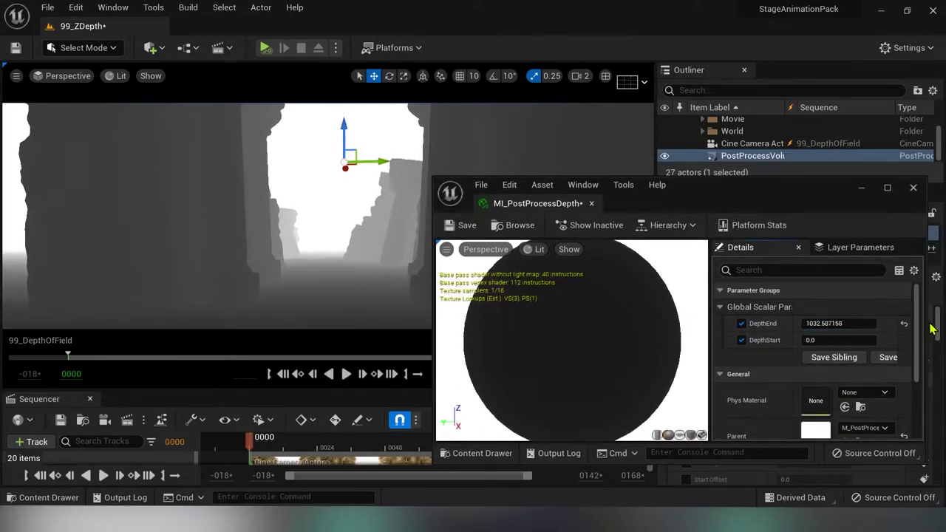
click(847, 323)
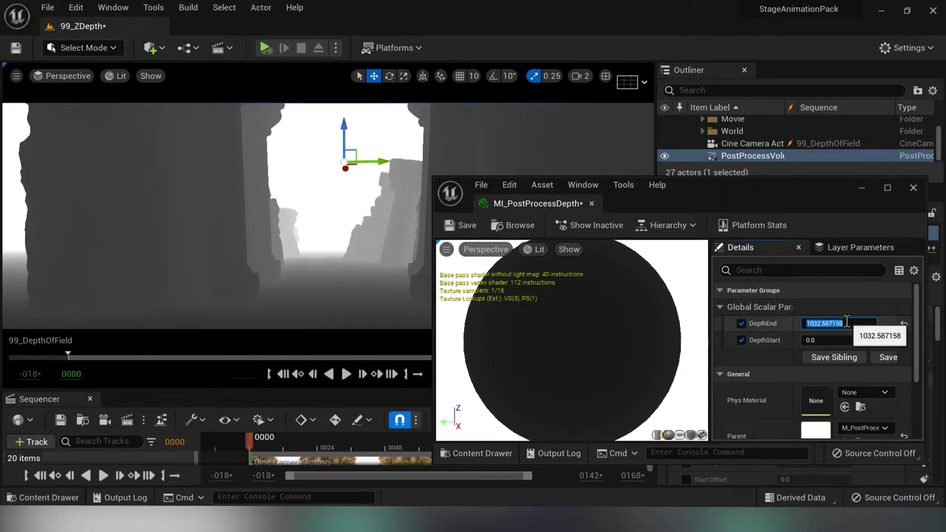
text(1100)
key(Return)
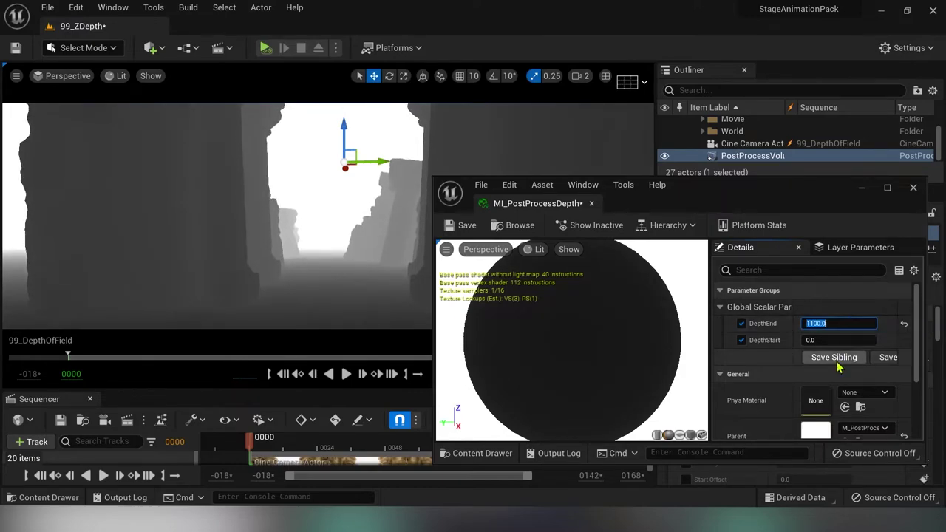
Try different DepthStart distances, set the value to 100, then save and close the material instance.
drag(820, 340, 850, 340)
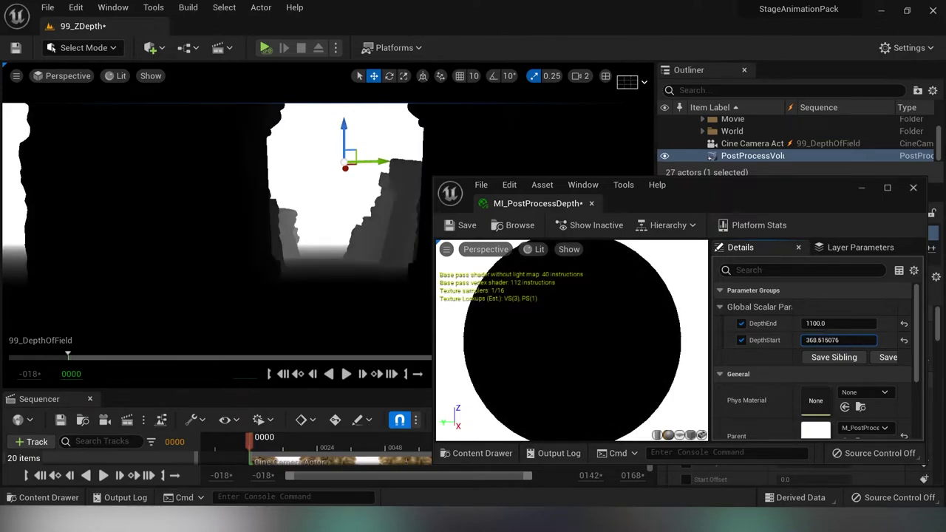
drag(839, 340, 820, 340)
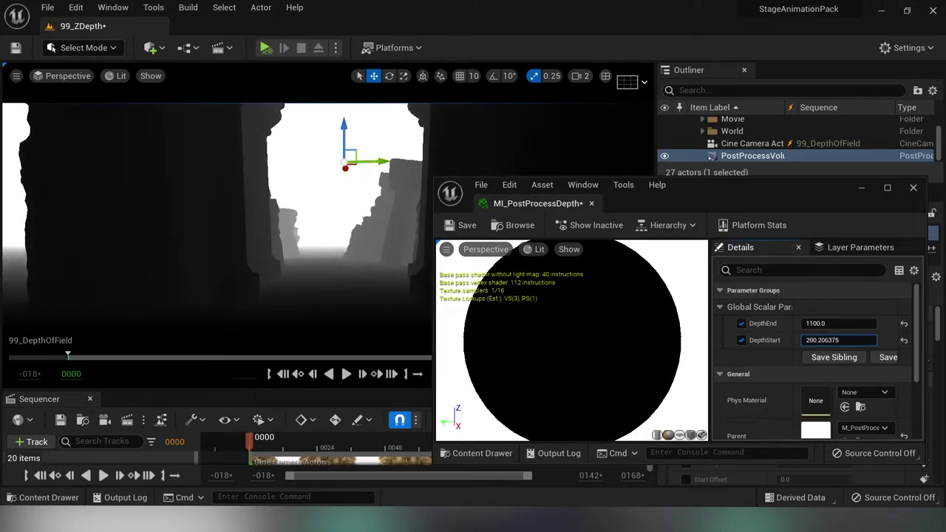
key(Return)
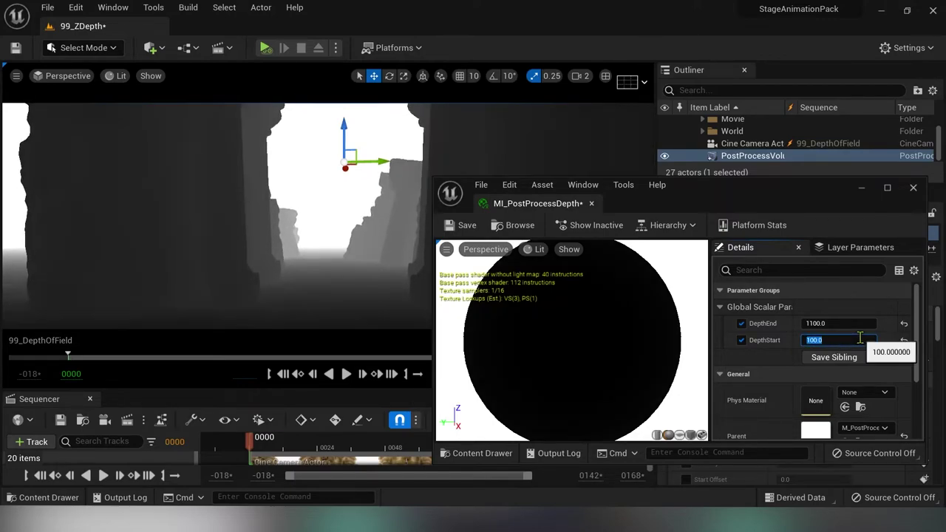
drag(776, 207, 748, 203)
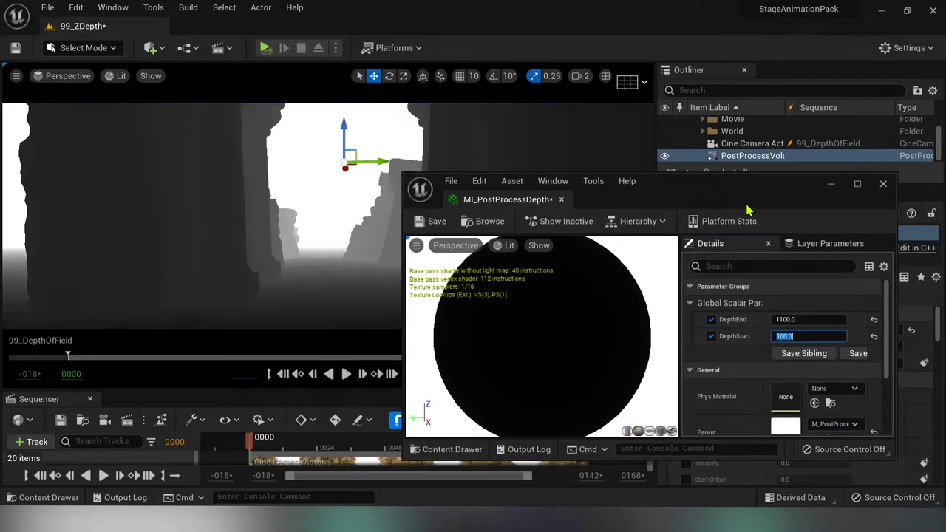
click(435, 222)
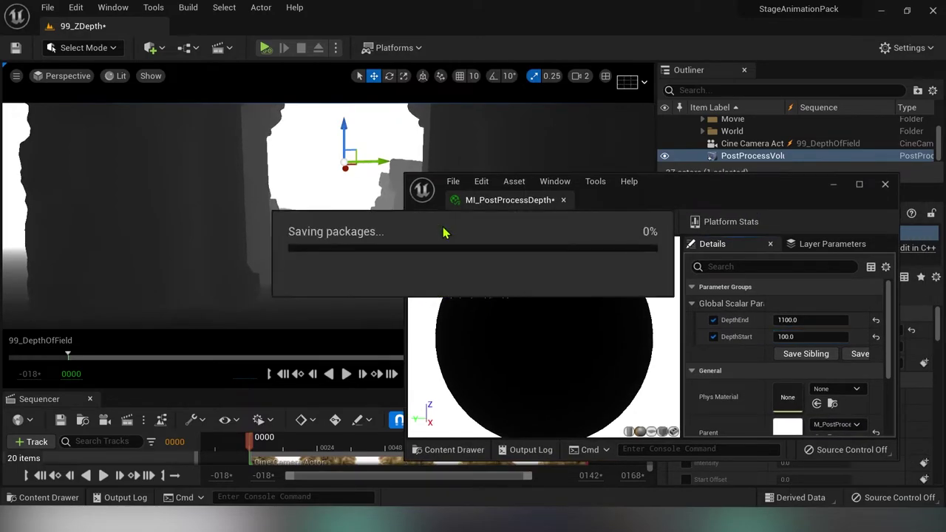
click(563, 199)
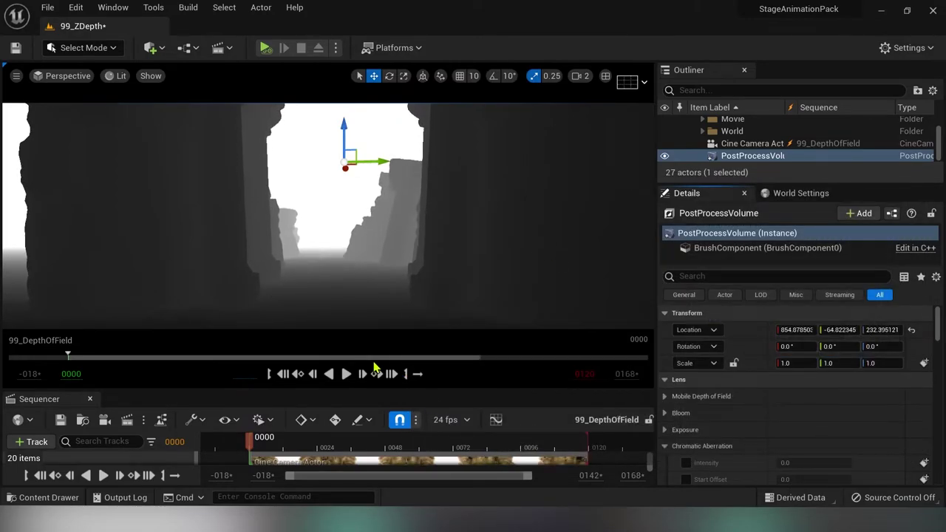
View the scene through the Cine Camera Actor and scrub the sequence to preview the depth pass, returning to frame 0.
drag(279, 451, 411, 454)
click(66, 76)
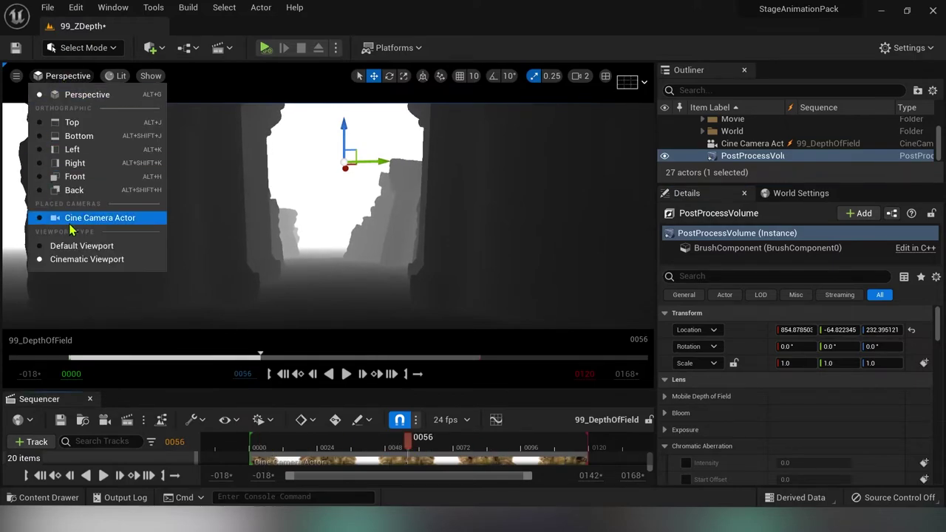
click(91, 217)
drag(348, 439, 250, 458)
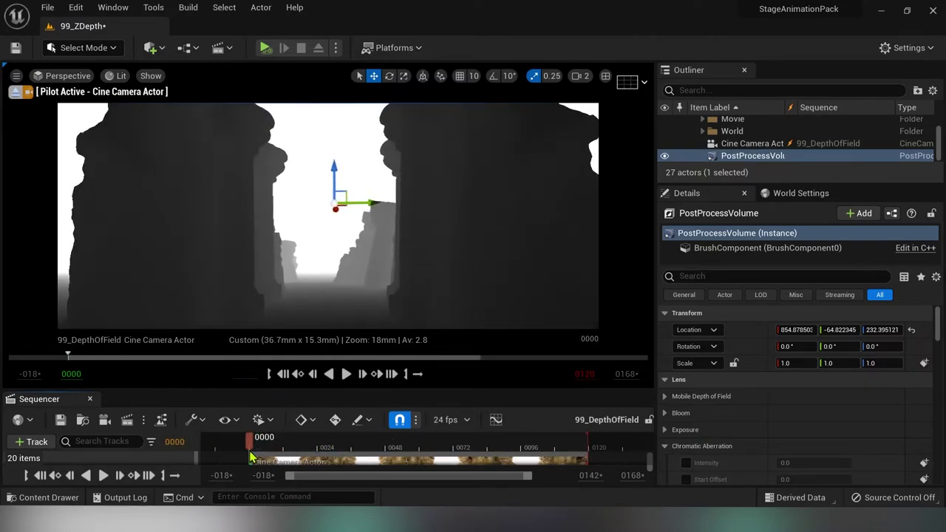
Open the sequence's Movie Render Queue configuration, disable the .jpg export and add an .exr Sequence [16bit] export.
click(126, 420)
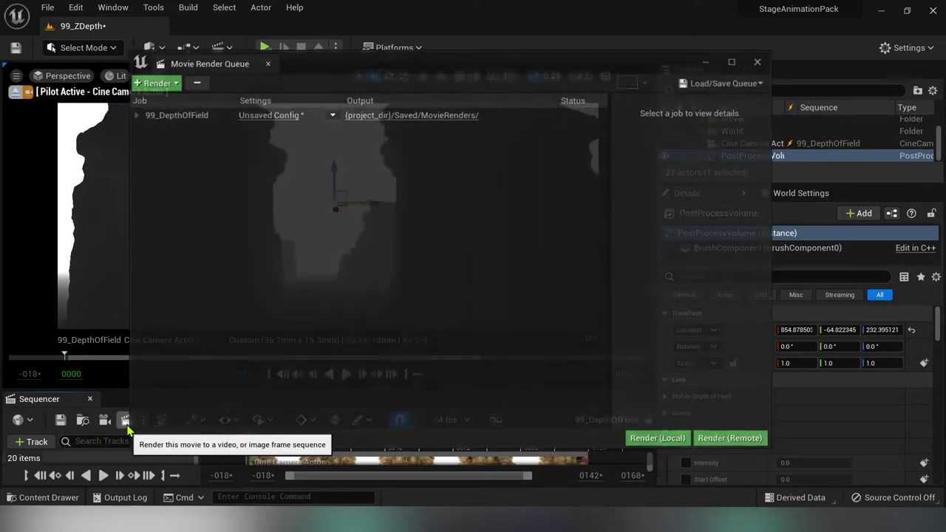
click(274, 117)
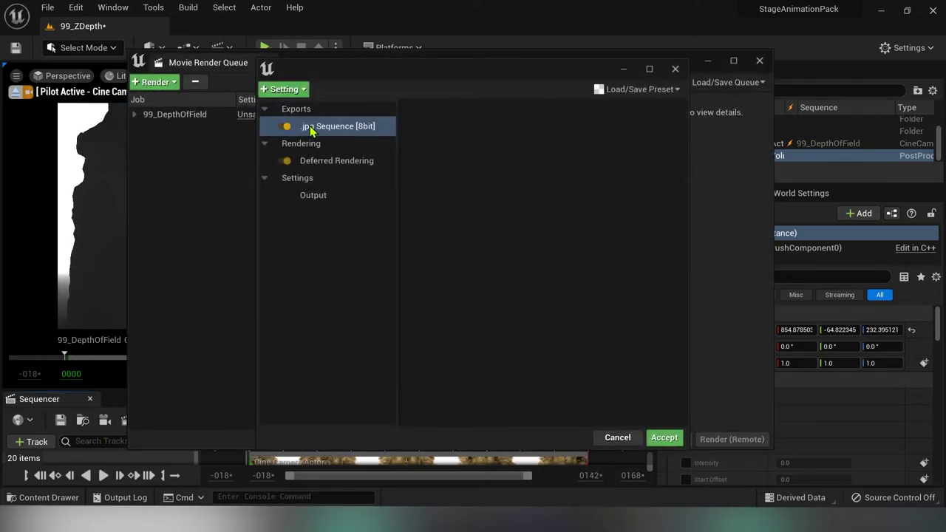
click(300, 131)
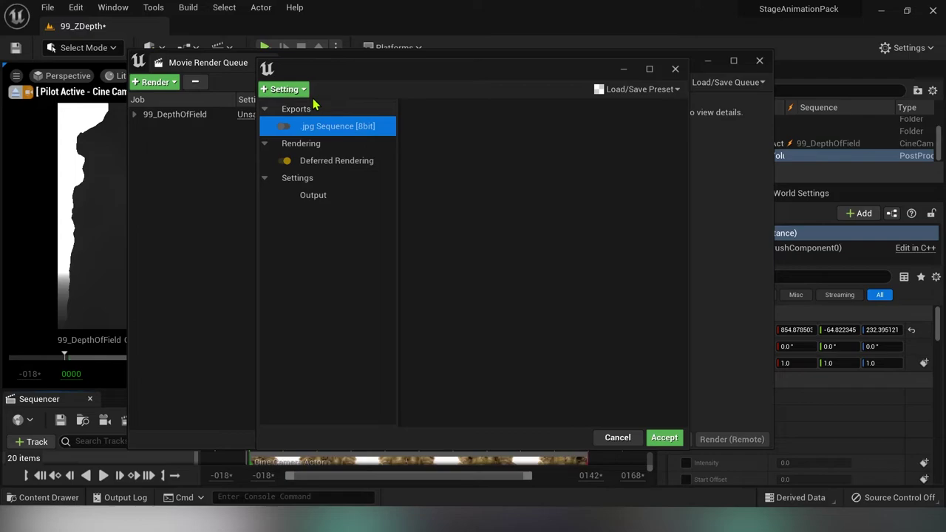
click(304, 91)
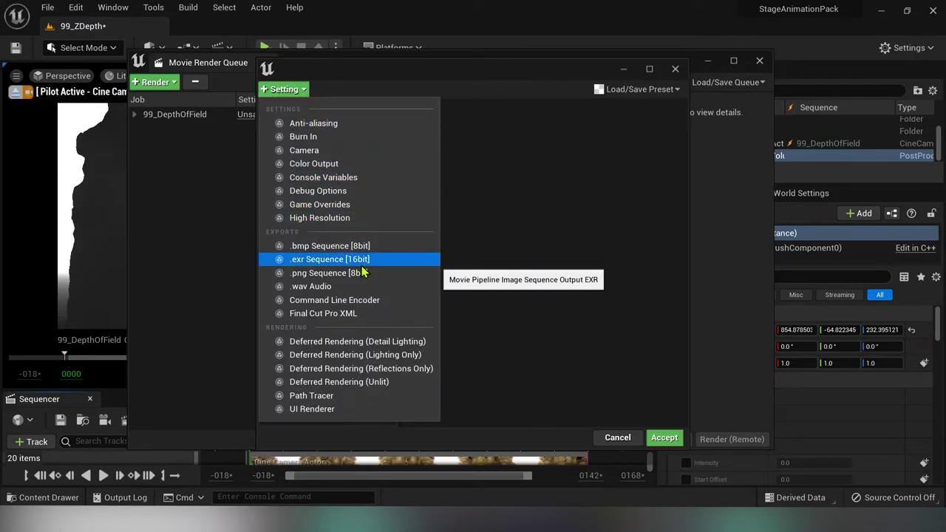
key(Escape)
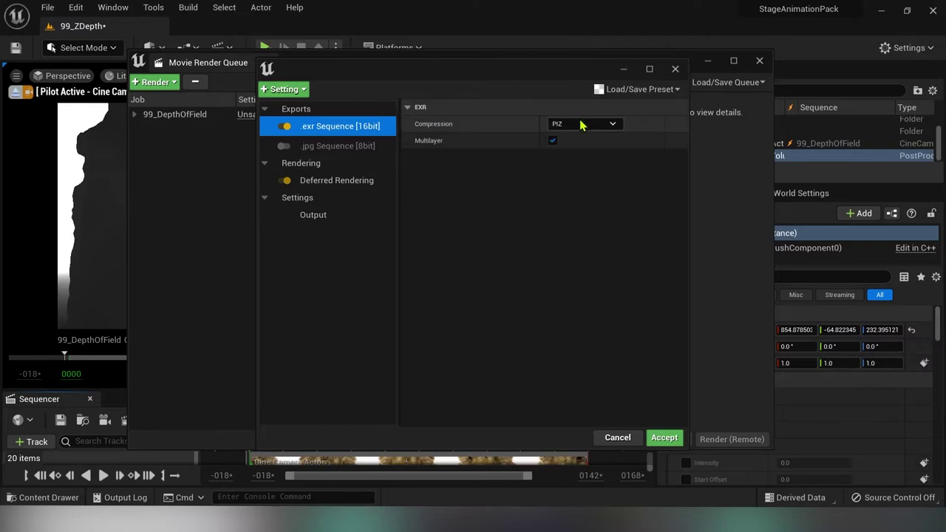
Set the EXR compression to None, turn off Multilayer, and render the depth pass locally.
click(588, 124)
click(567, 138)
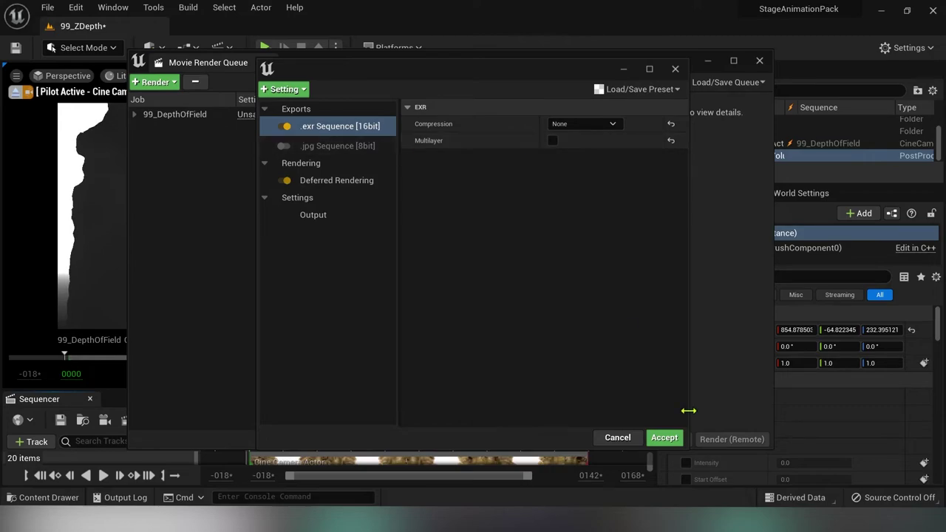
click(661, 438)
click(660, 442)
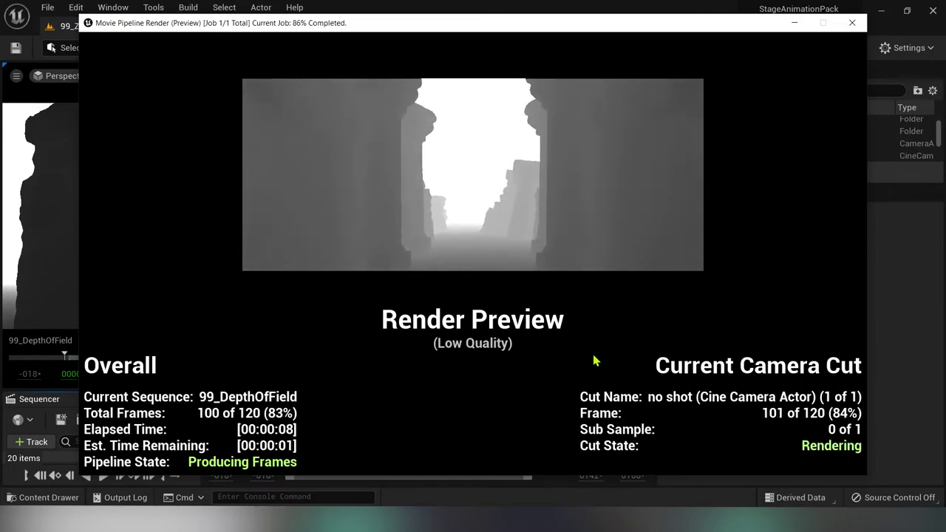
Close the render windows and delete the PostProcessVolume to restore the scene's normal look.
click(852, 22)
click(760, 62)
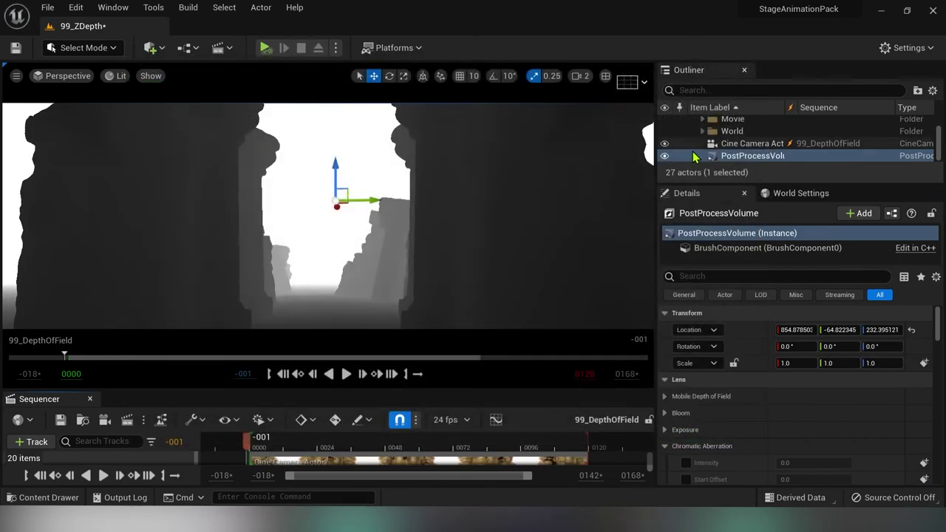
key(Delete)
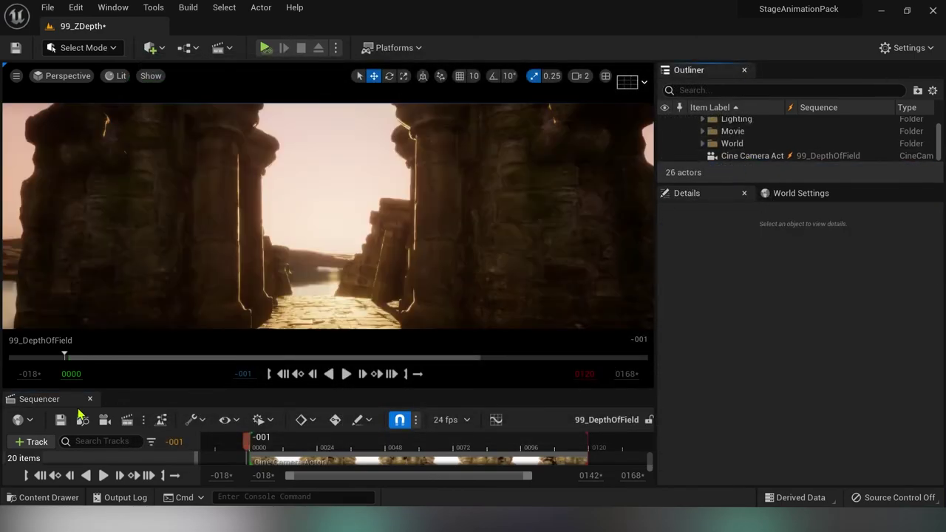
Reopen the 99_DepthOfField render configuration and remove the .exr Sequence [16bit] export.
click(126, 419)
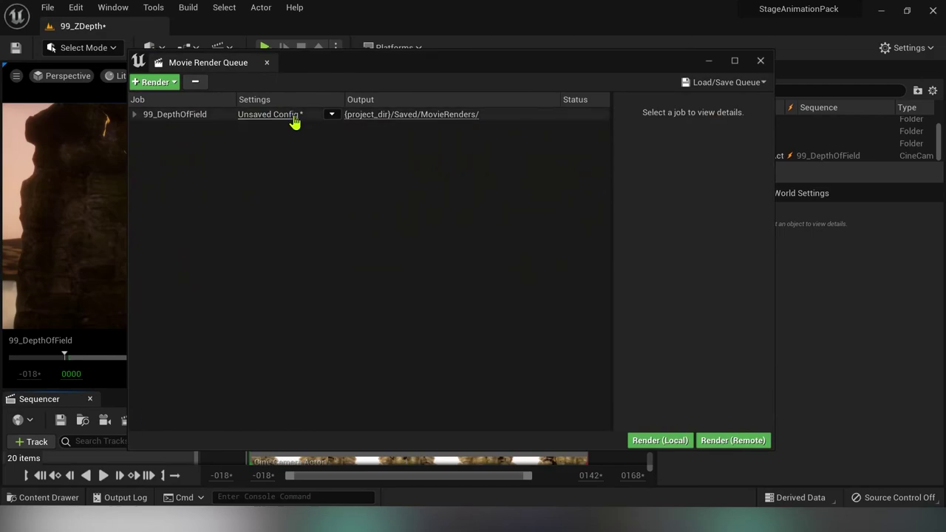
click(294, 116)
click(325, 128)
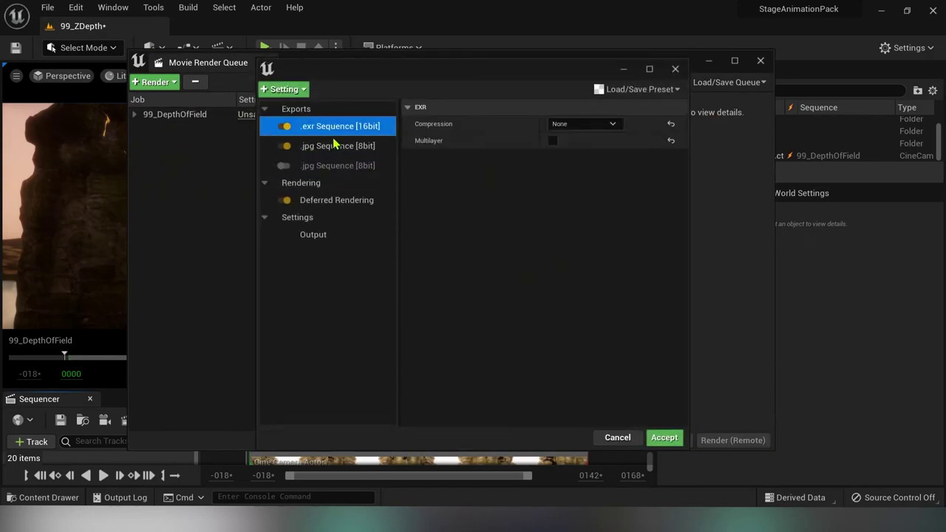
key(Delete)
Review the rendering, .jpg and output settings, accept them, and render the regular color sequence locally.
click(344, 183)
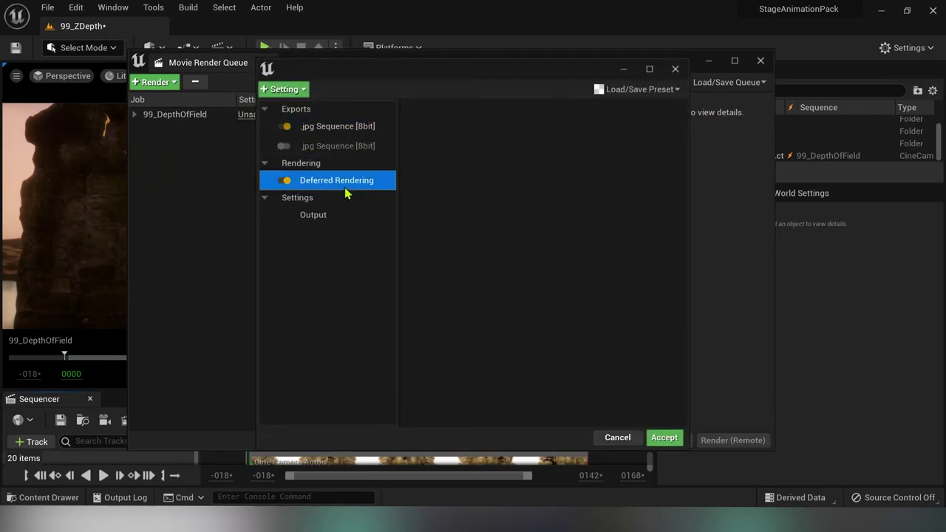
click(354, 128)
click(331, 216)
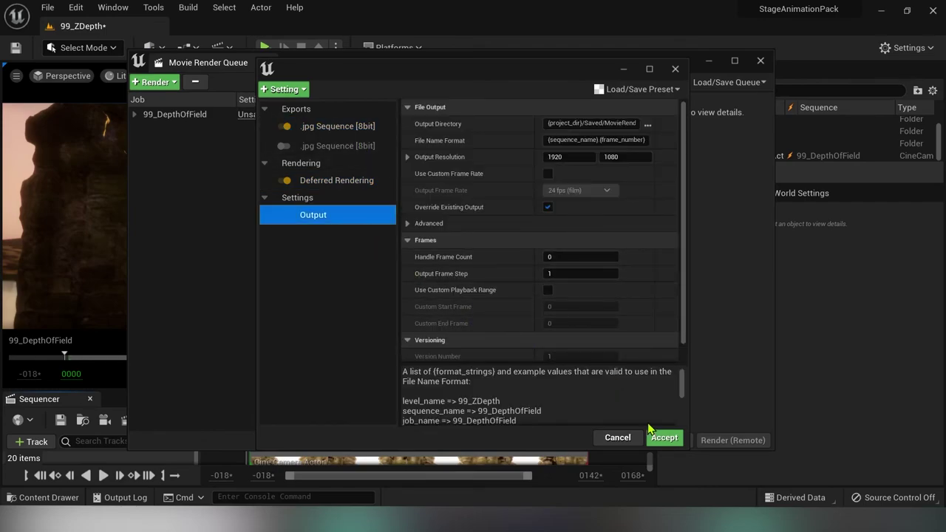
click(664, 437)
click(646, 444)
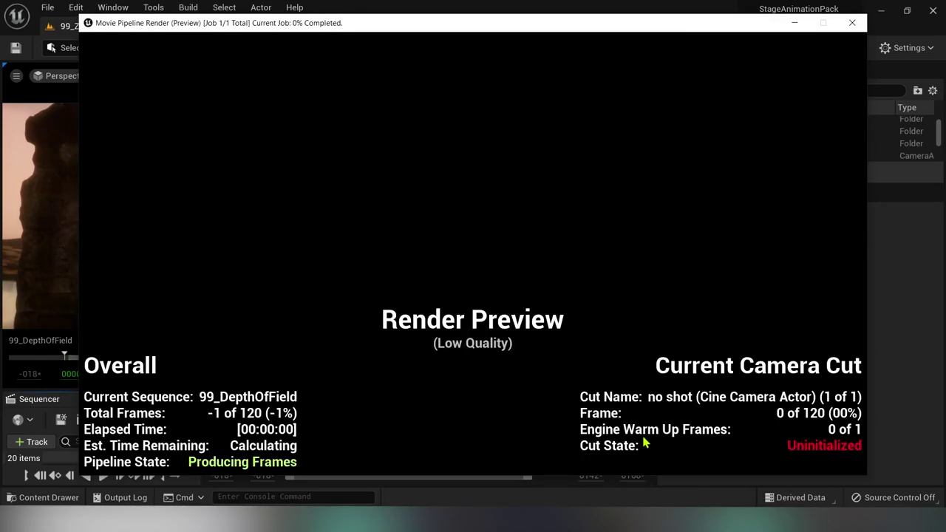